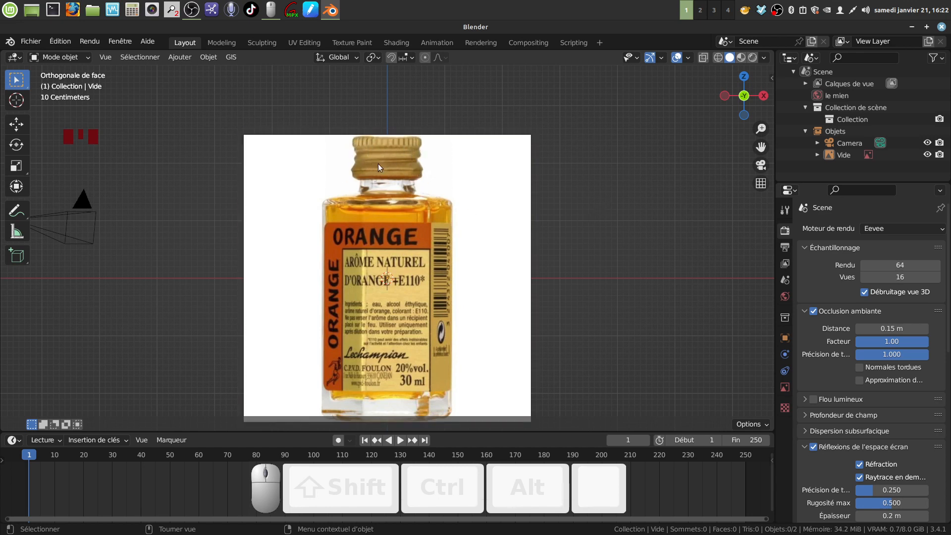
middle_drag(441, 174, 480, 200)
scroll(478, 197, down, 2)
key(KP_1)
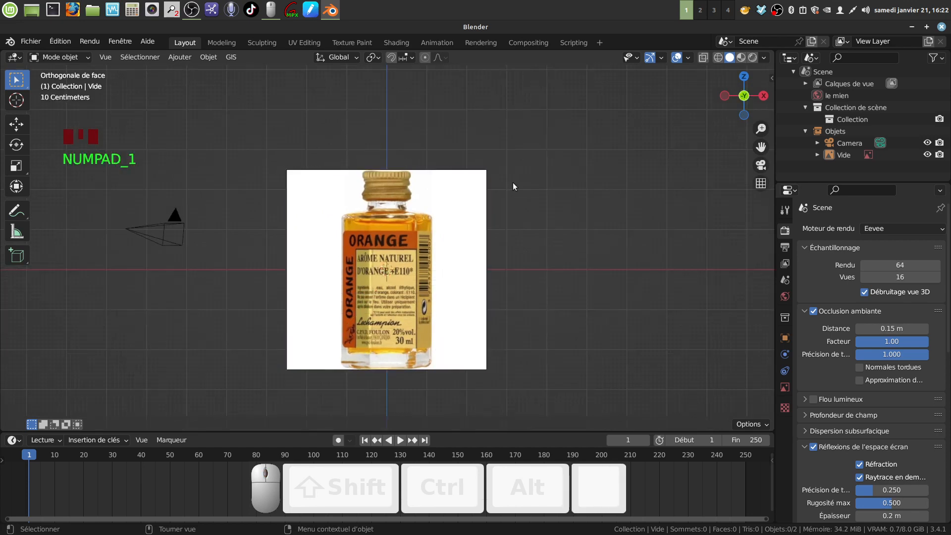
click(512, 272)
scroll(512, 272, up, 2)
scroll(510, 269, down, 1)
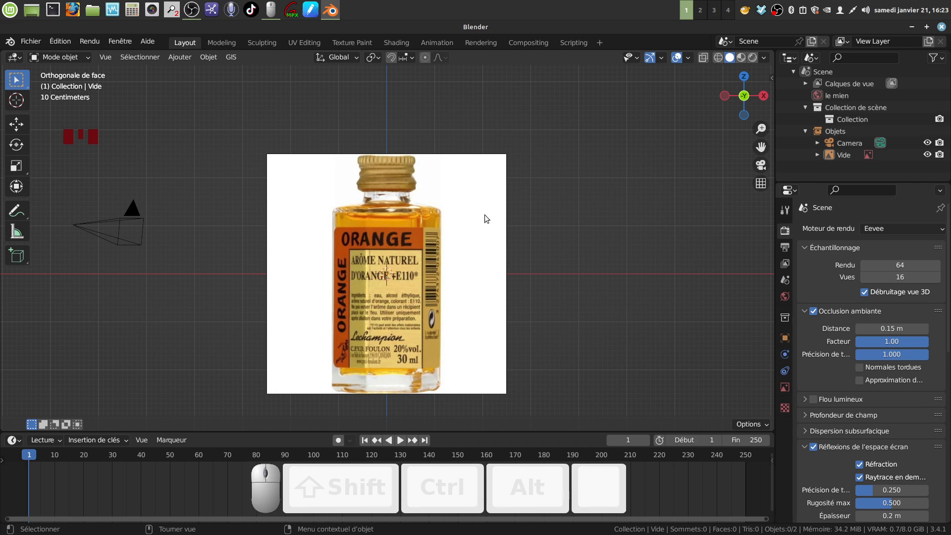
mouse_move(454, 187)
shift+middle_down()
mouse_move(463, 198)
mouse_move(466, 186)
mouse_move(454, 215)
mouse_move(453, 196)
shift+middle_up()
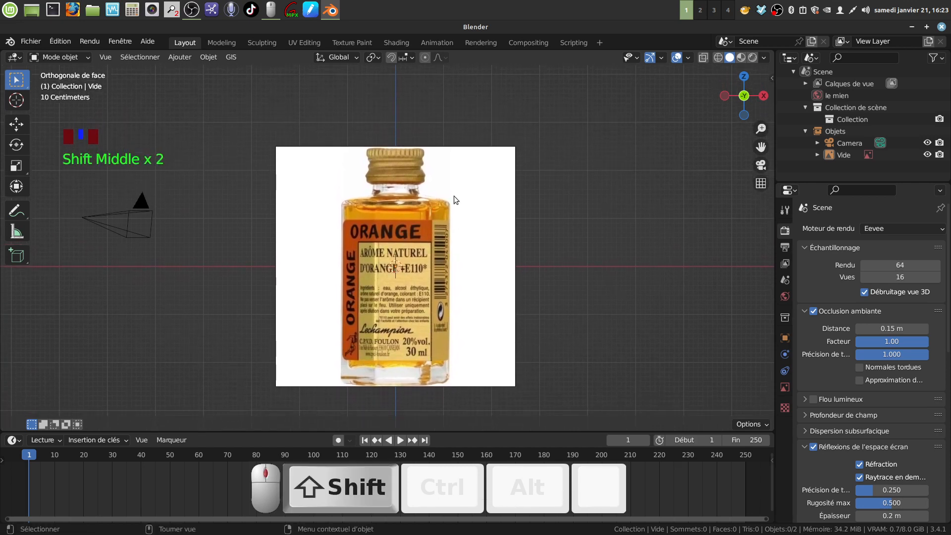
click(381, 154)
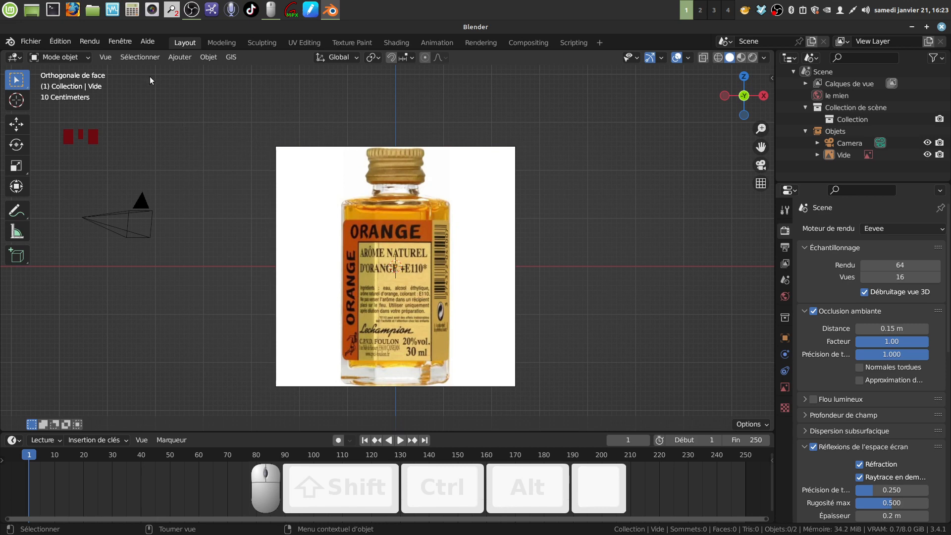
click(177, 56)
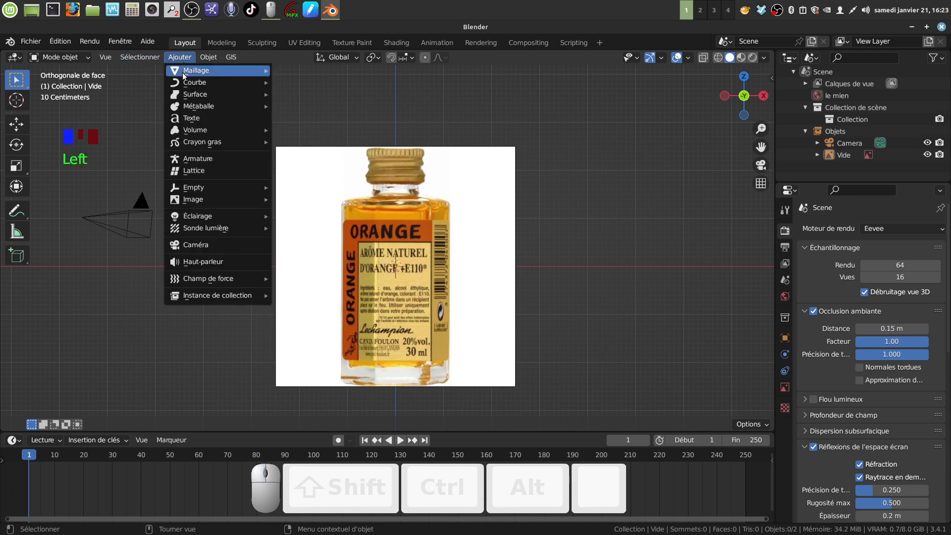
mouse_move(184, 72)
mouse_move(314, 248)
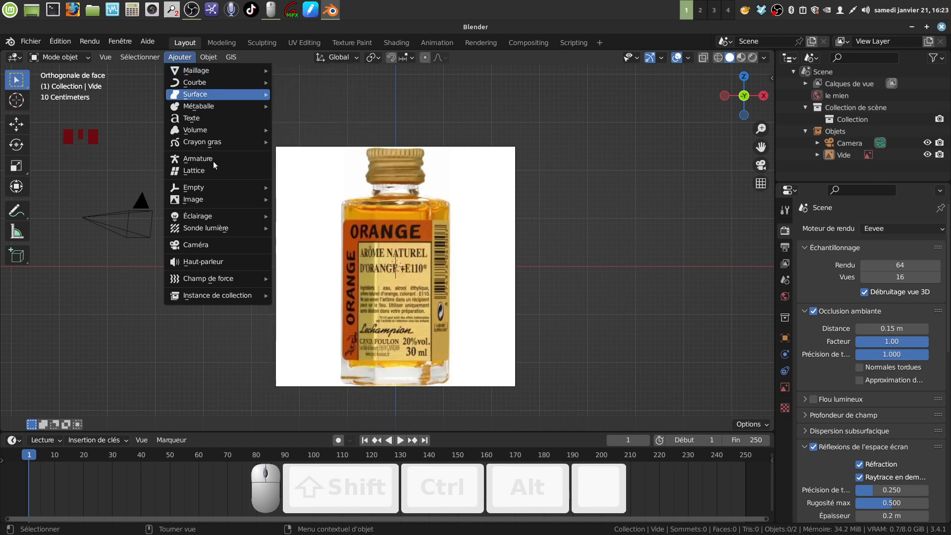
scroll(582, 188, down, 1)
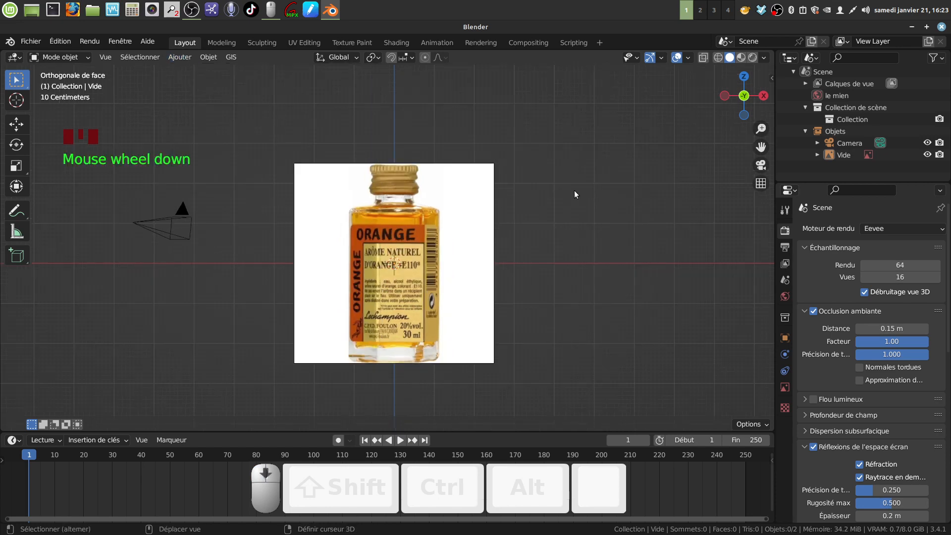
shift+middle_drag(562, 184, 552, 221)
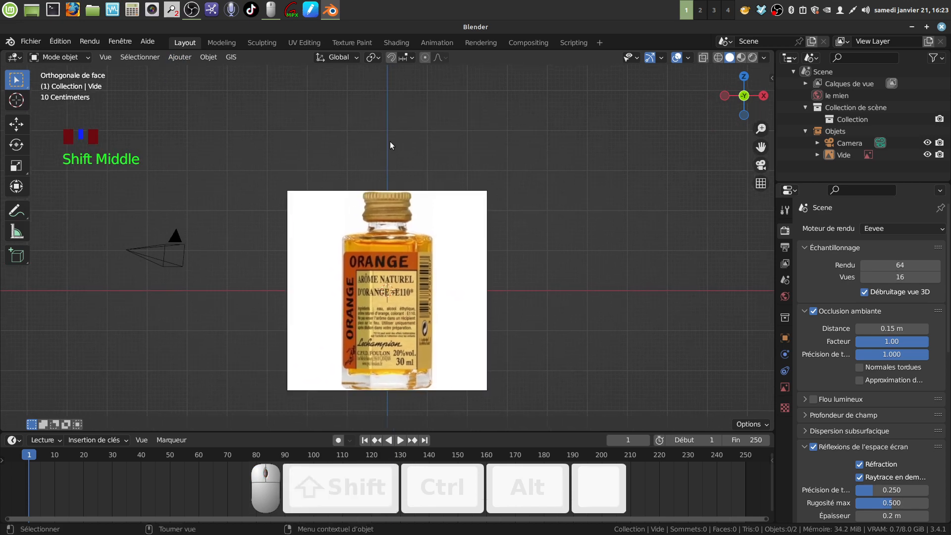
scroll(579, 314, down, 3)
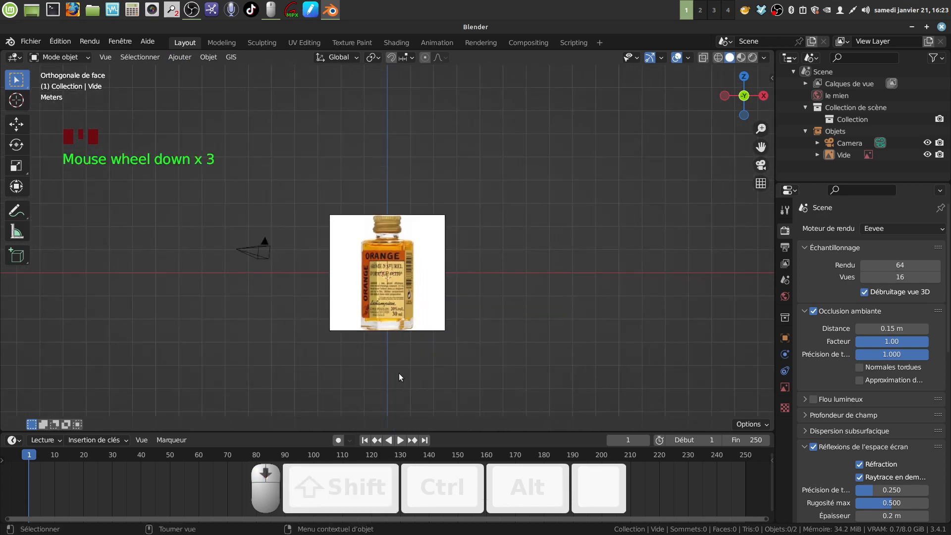
scroll(393, 373, up, 2)
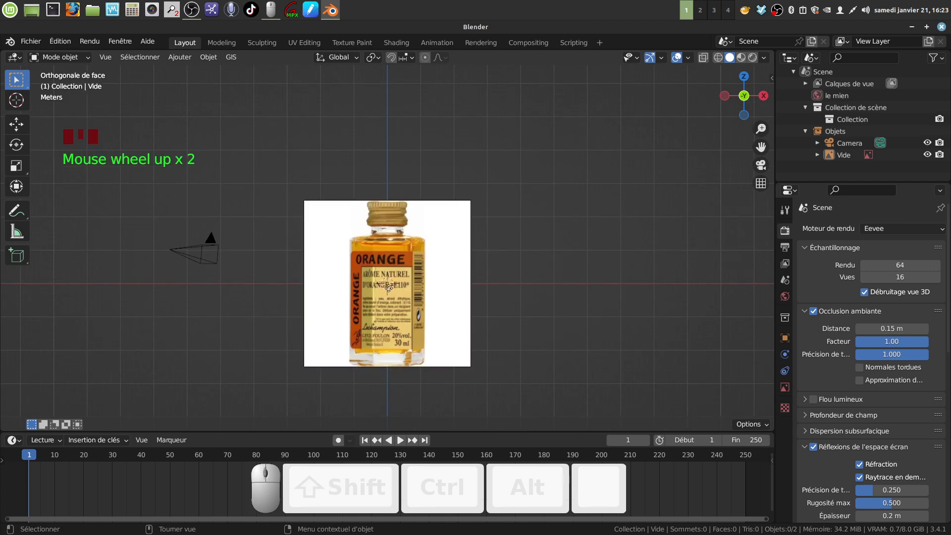
click(380, 286)
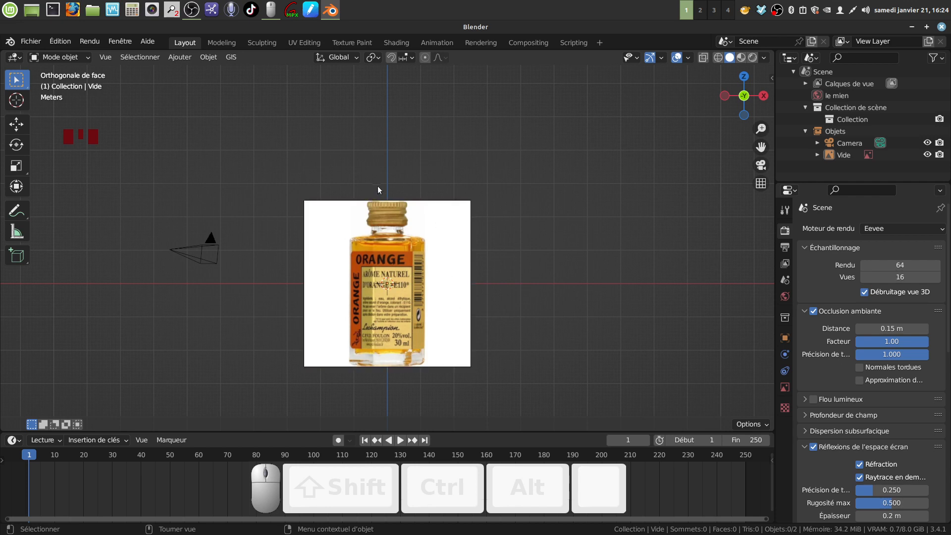
Step: Add a cube mesh and move it straight up along Z, clear of the bottle reference image
click(177, 57)
mouse_move(190, 71)
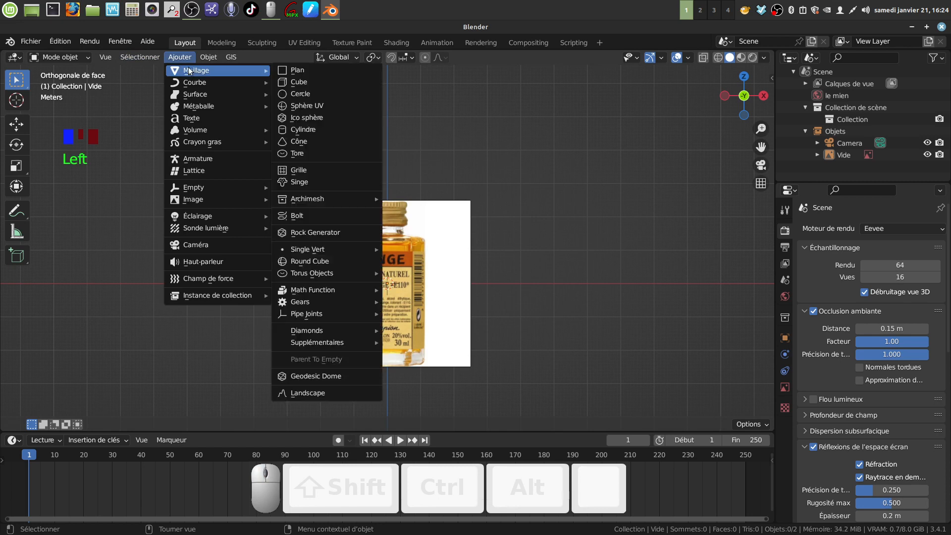
click(307, 82)
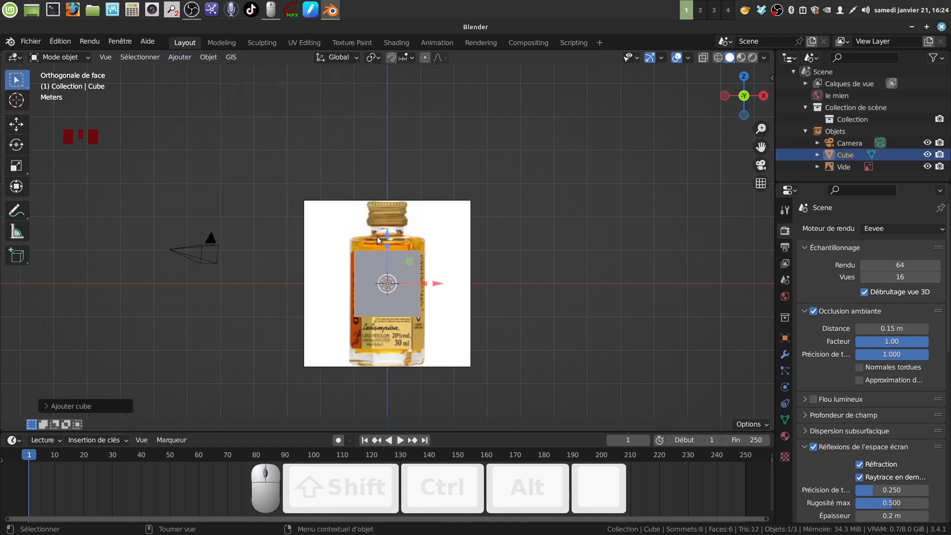
drag(387, 231, 387, 87)
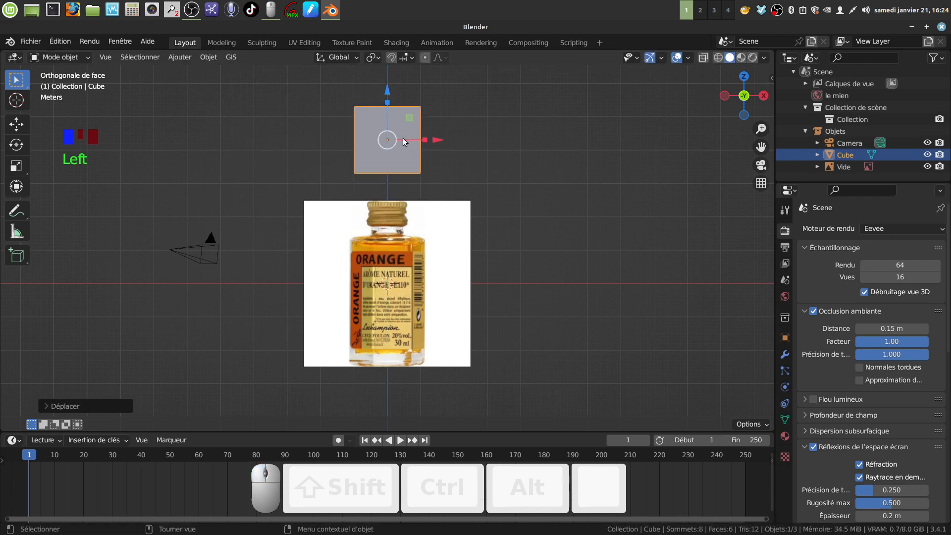
Step: Merge all of the cube's vertices at the centre and lower the single vertex to the top centre of the bottle cap
key(Tab)
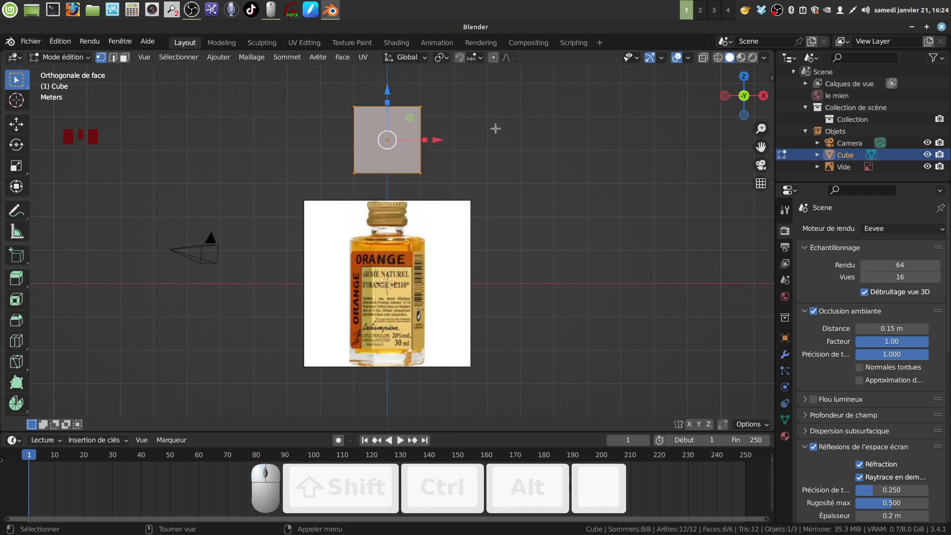
key(m)
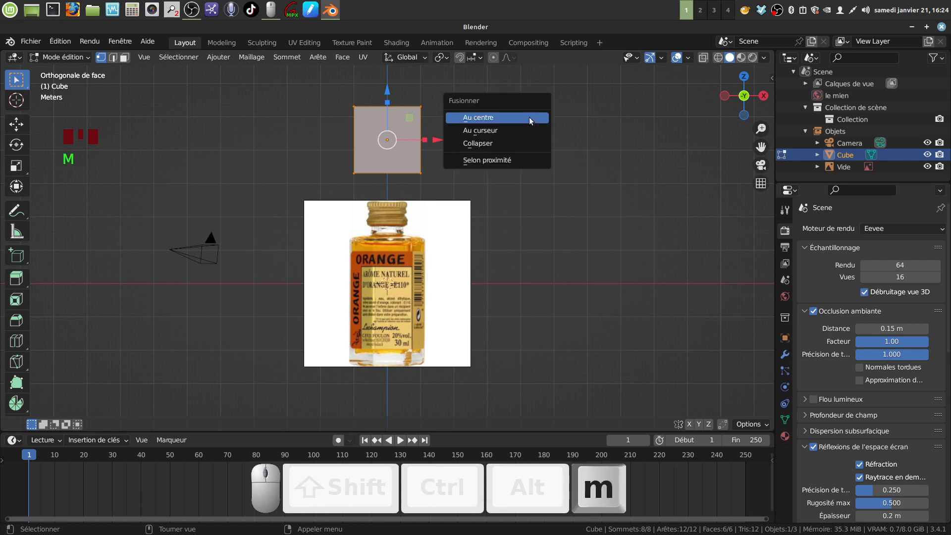
click(524, 118)
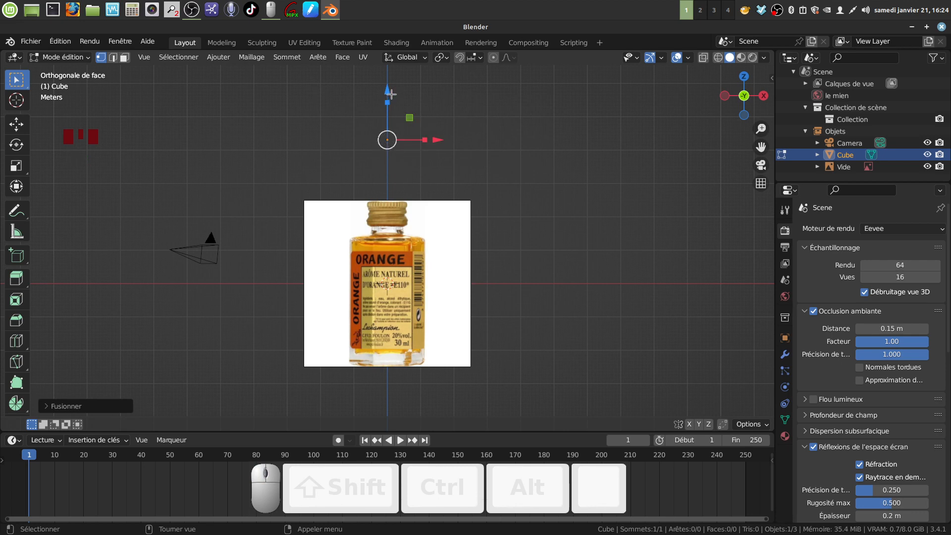
drag(387, 91, 387, 151)
scroll(499, 226, up, 4)
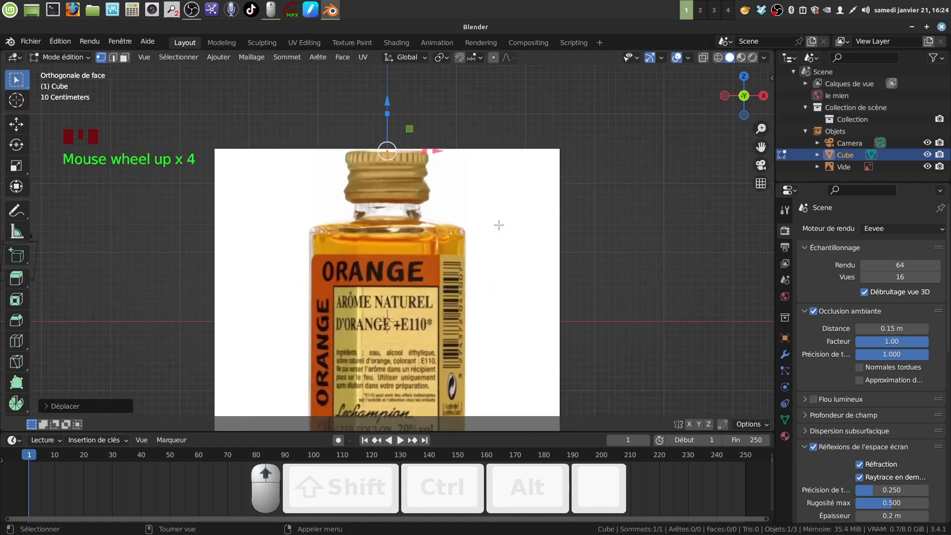
drag(387, 102, 387, 104)
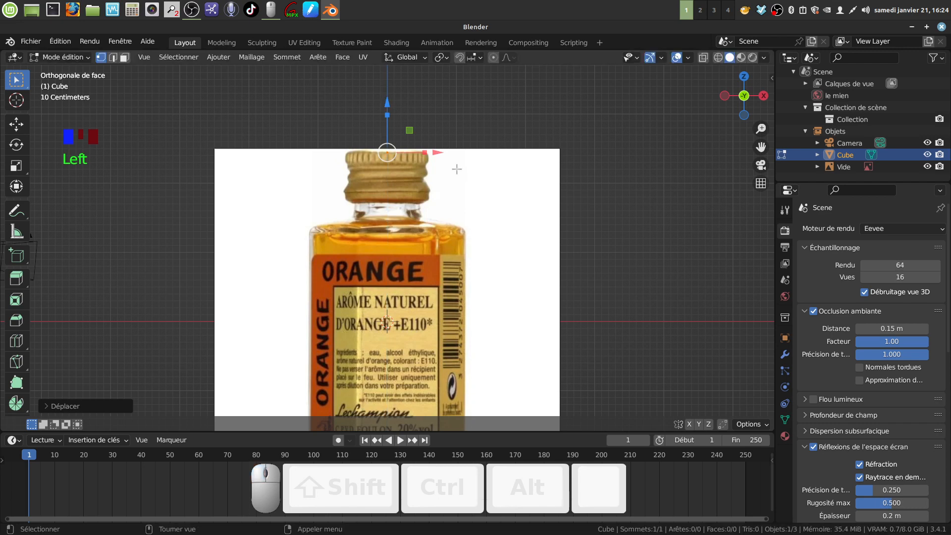
Step: Extrude the vertex along X to the right edge of the cap's top, and extrude again down the side of the ribbed rim
key(e)
click(456, 167)
drag(437, 152, 480, 153)
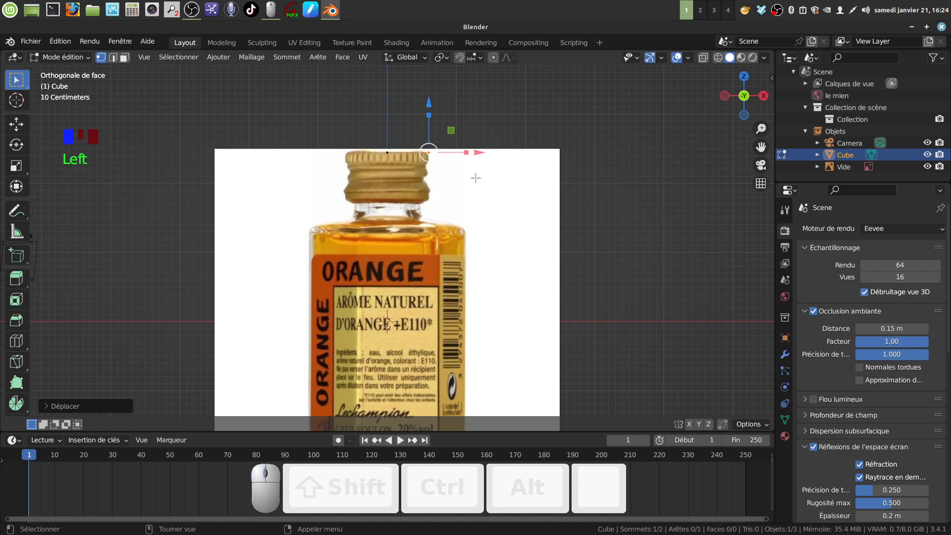
key(e)
click(473, 174)
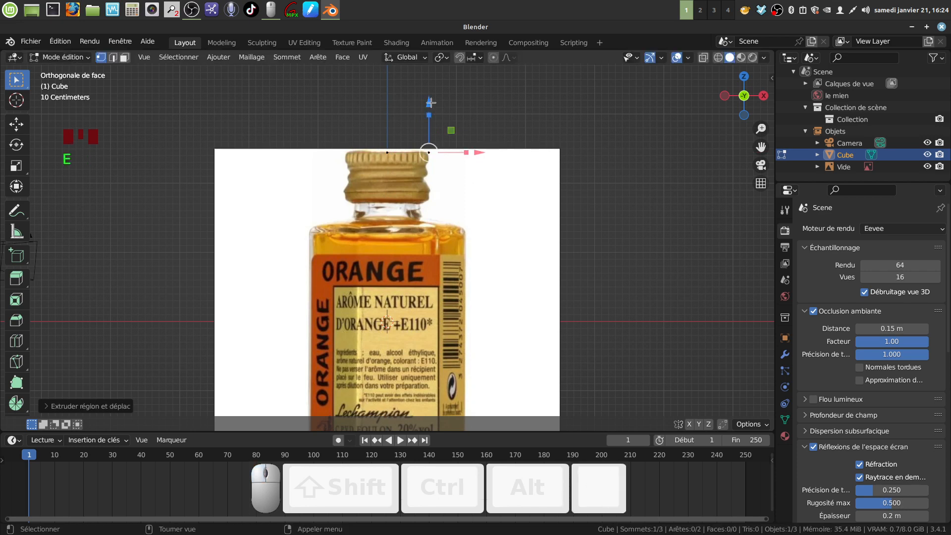
drag(429, 104, 428, 114)
scroll(481, 178, up, 1)
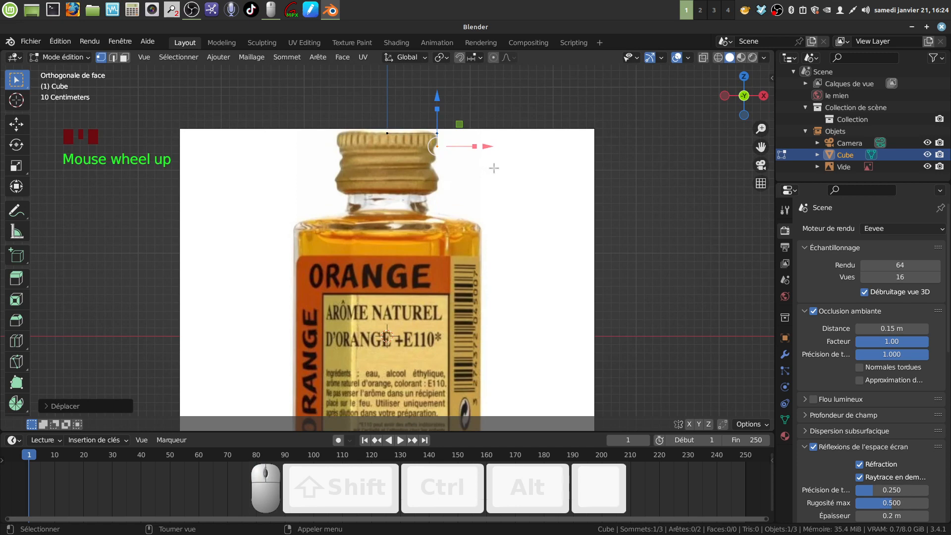
Step: Extrude the profile inward beneath the cap's ribbed rim and a short way down the first groove
key(e)
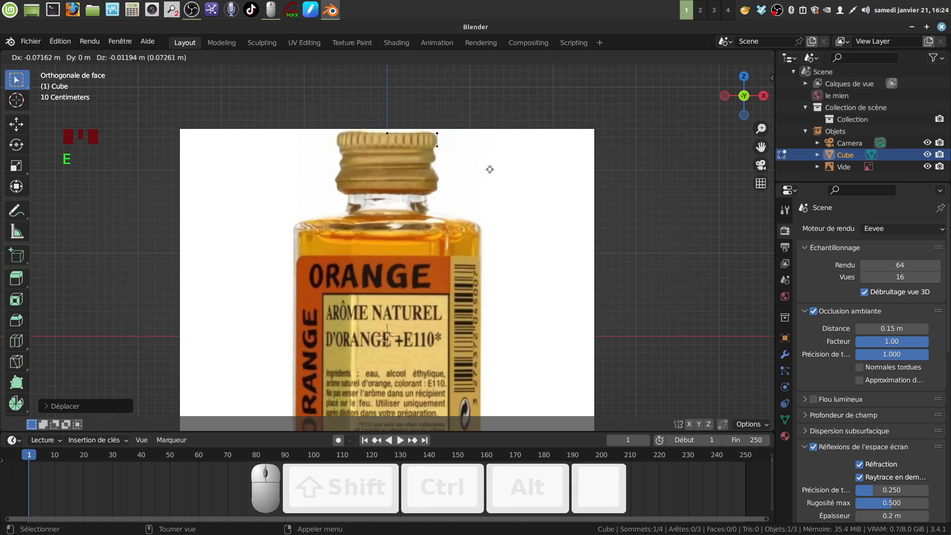
click(489, 170)
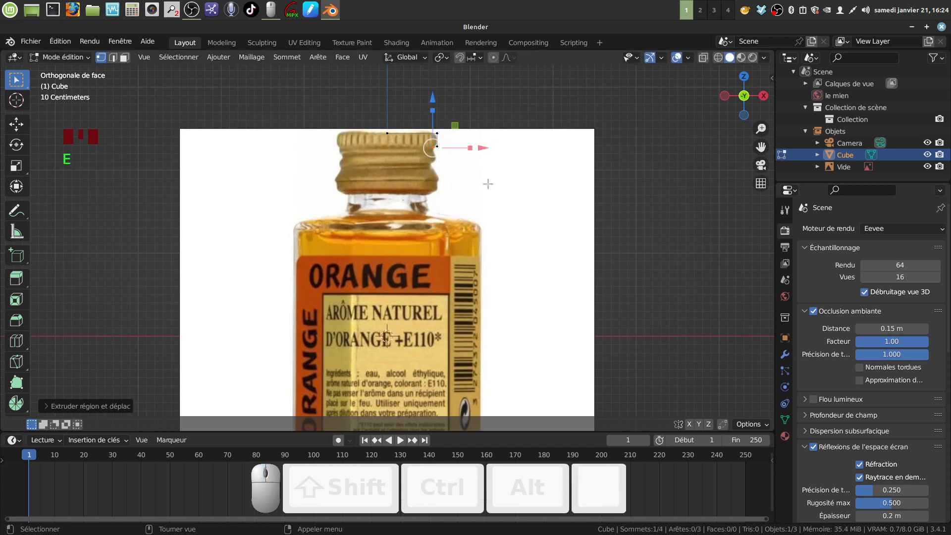
scroll(489, 182, up, 2)
shift+middle_drag(489, 182, 528, 244)
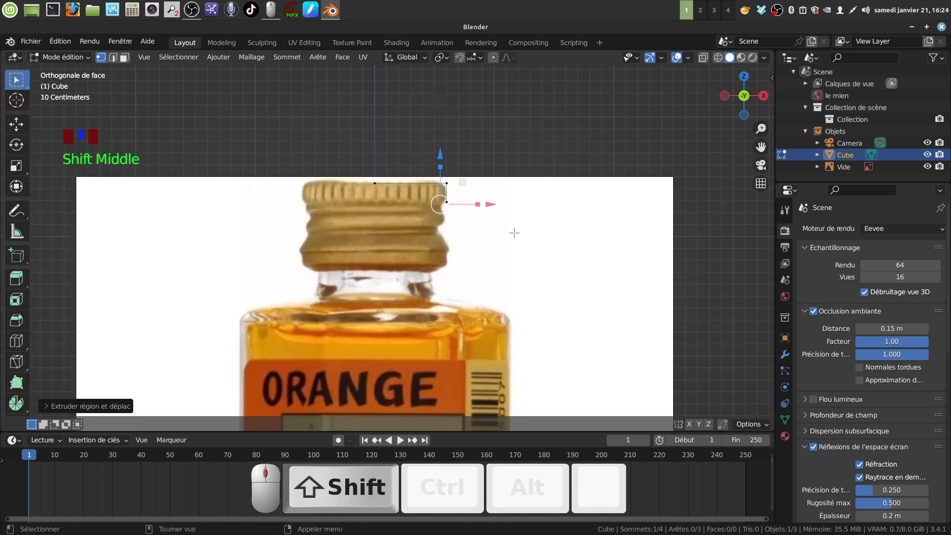
scroll(510, 245, up, 2)
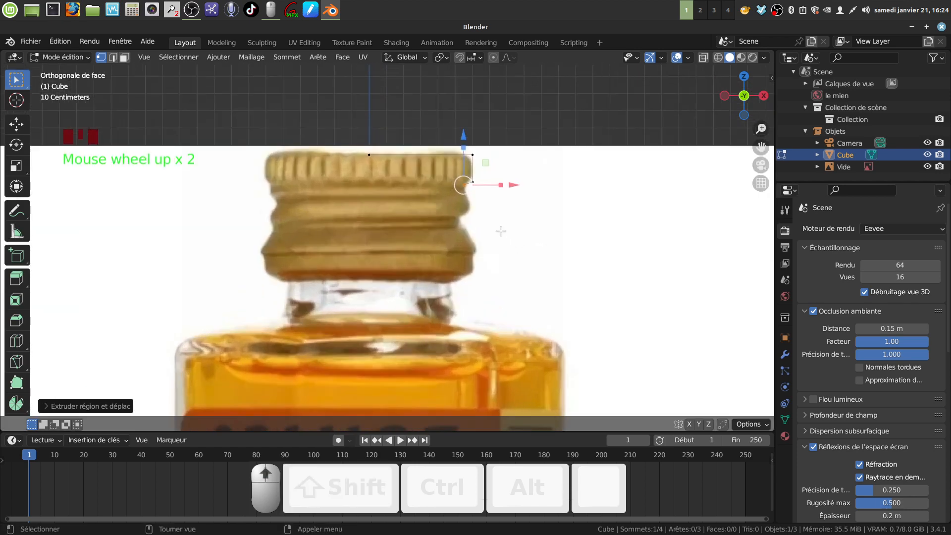
key(e)
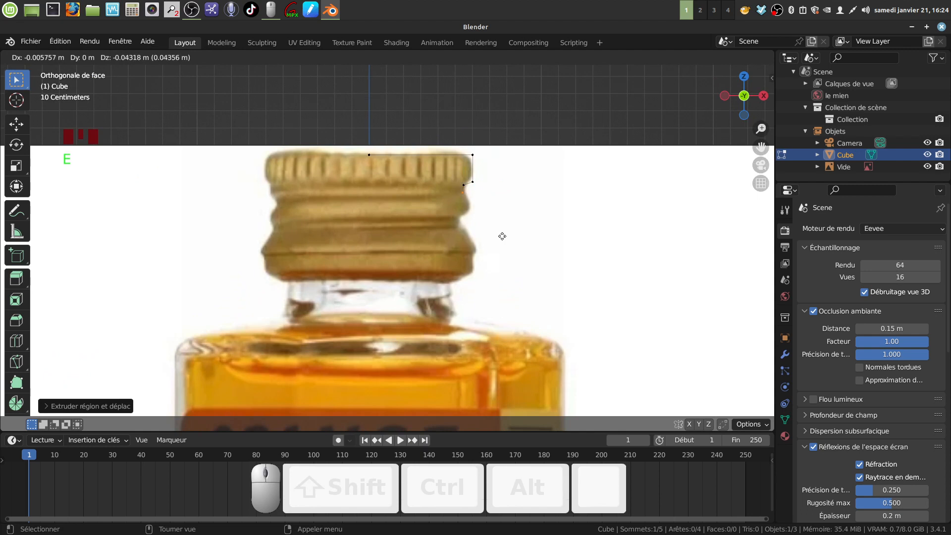
click(503, 237)
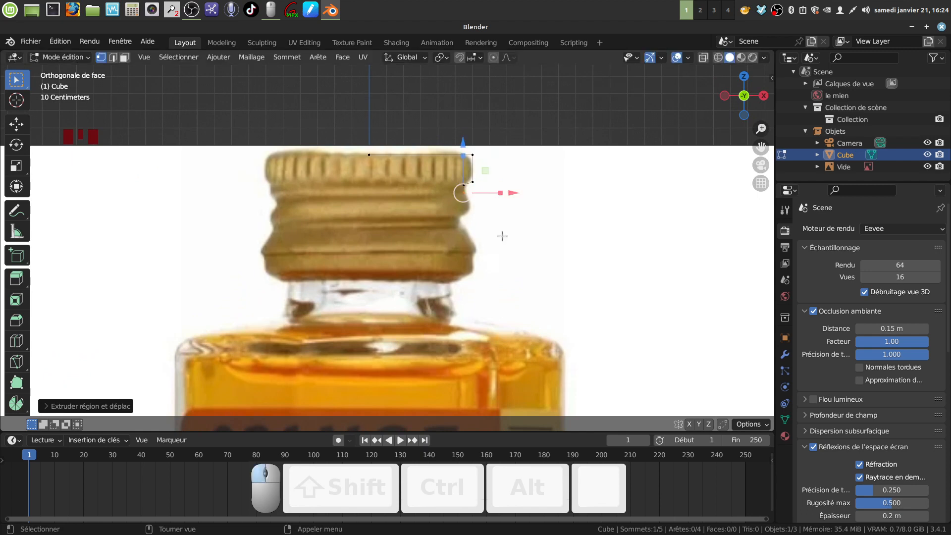
Step: Extrude four more vertices to trace the cap's middle ridge outward, down and back inward, ending in the groove below it
key(e)
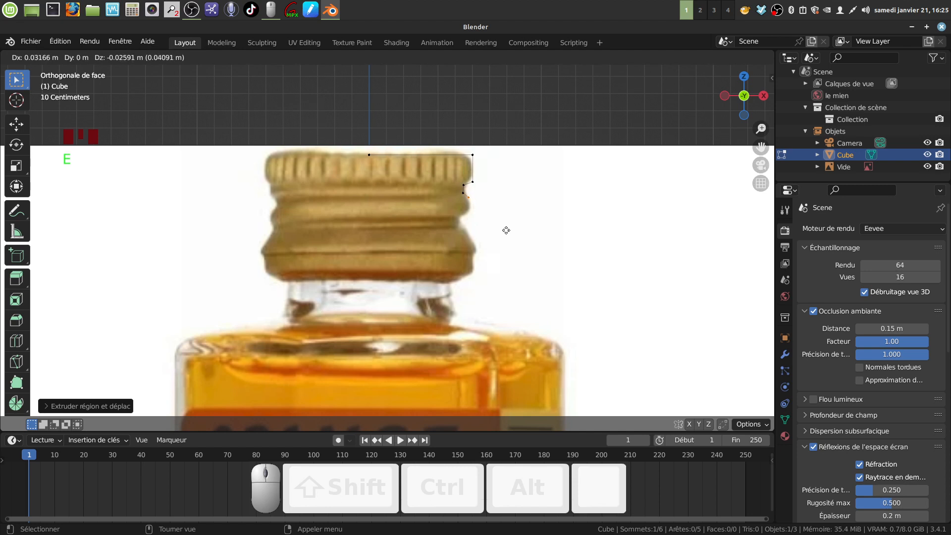
click(506, 230)
key(e)
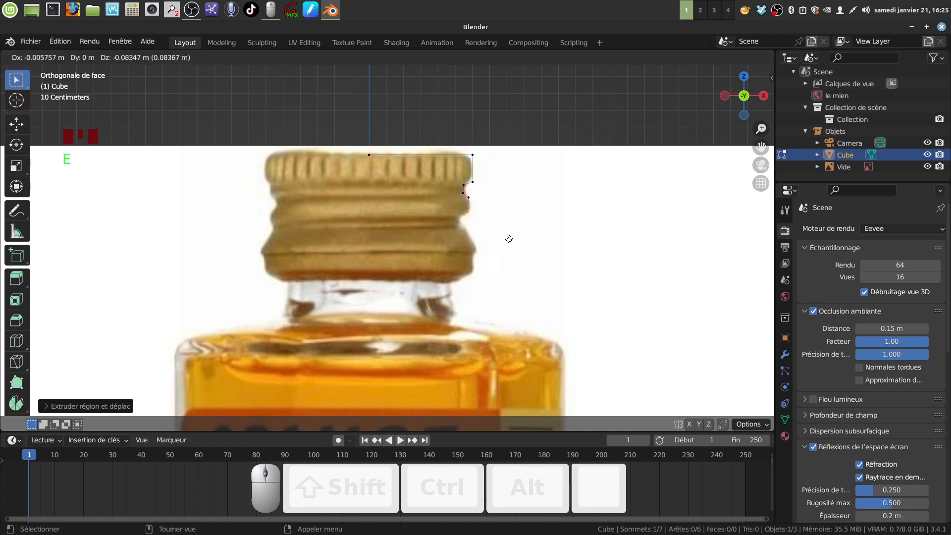
click(510, 238)
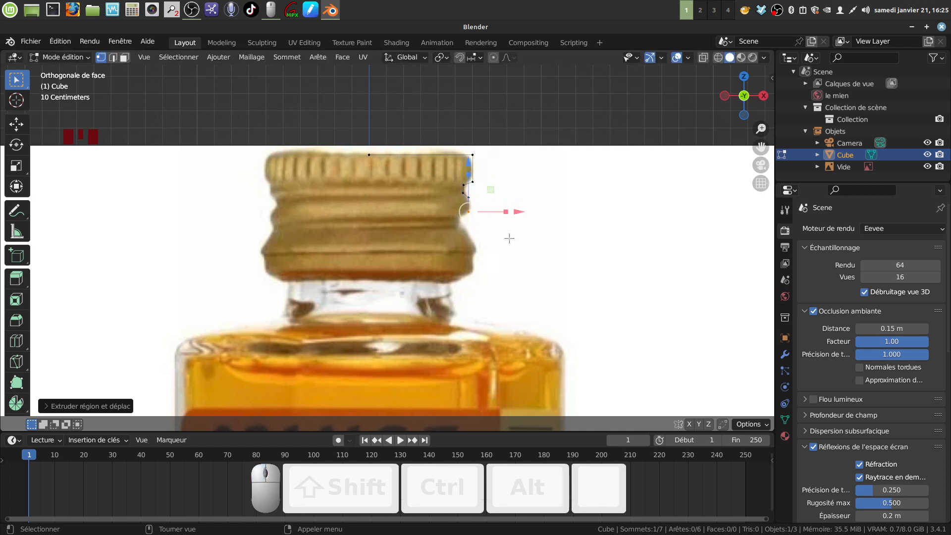
key(e)
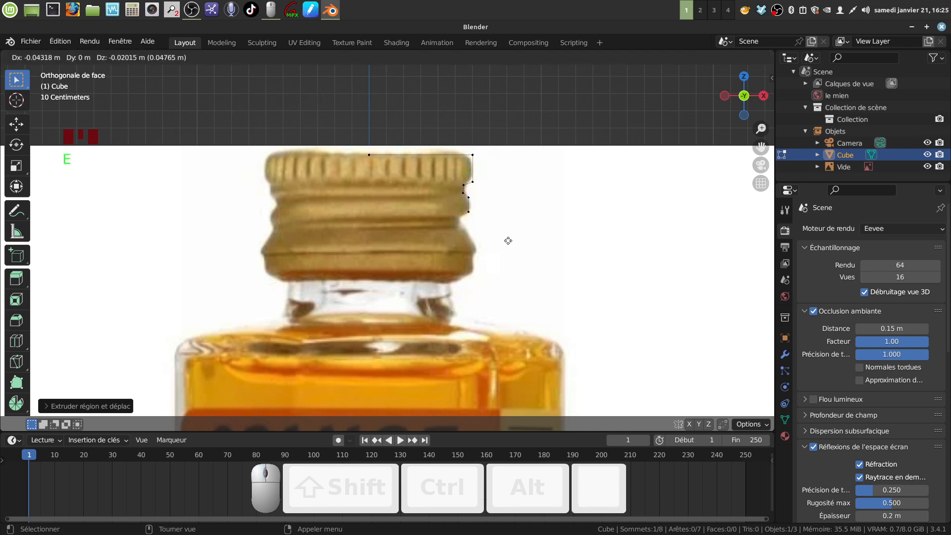
click(507, 240)
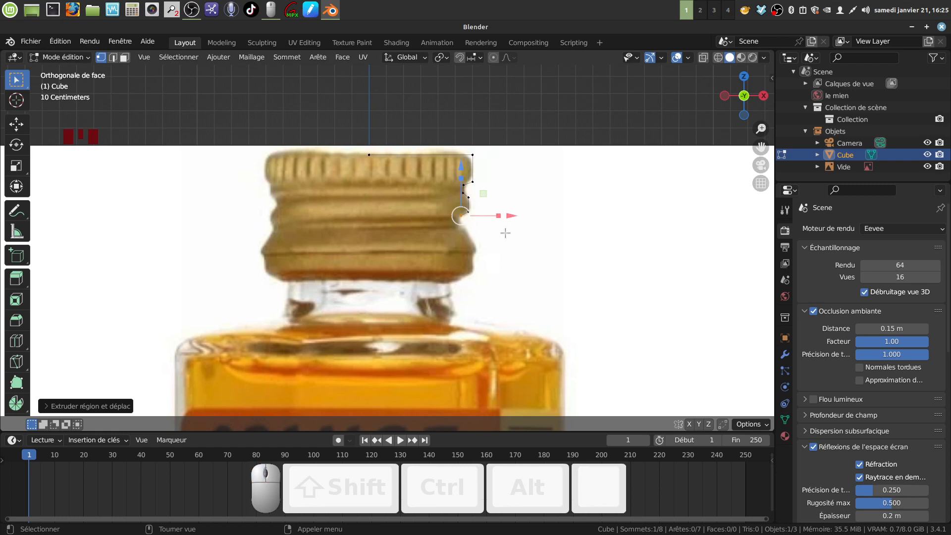
key(e)
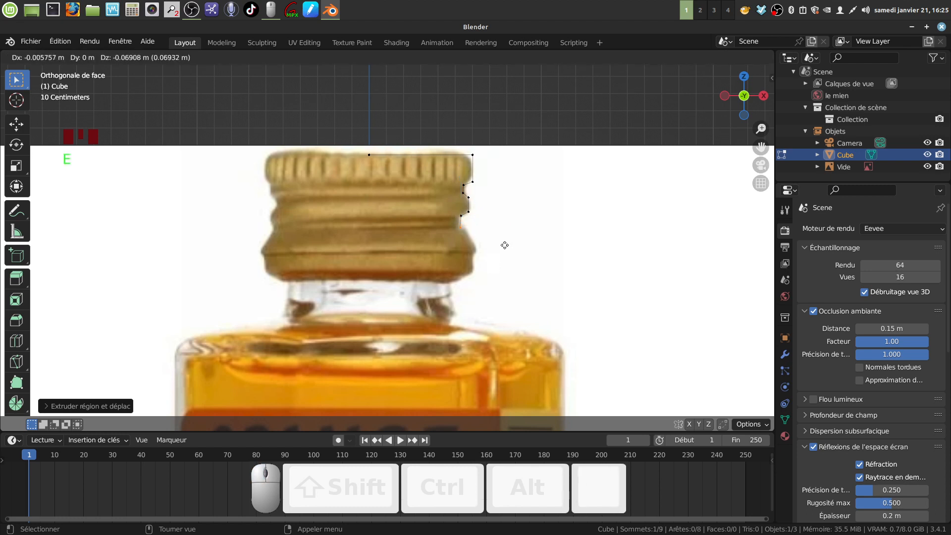
click(504, 244)
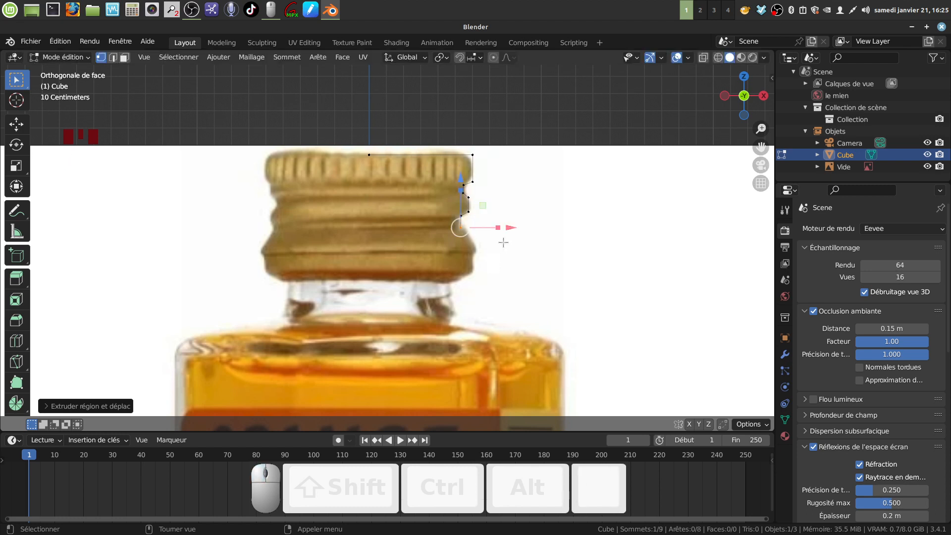
Step: Extrude three more vertices from the lower groove, tracing outward to the tip of the cap's bottom ridge and just back inward beneath it
key(e)
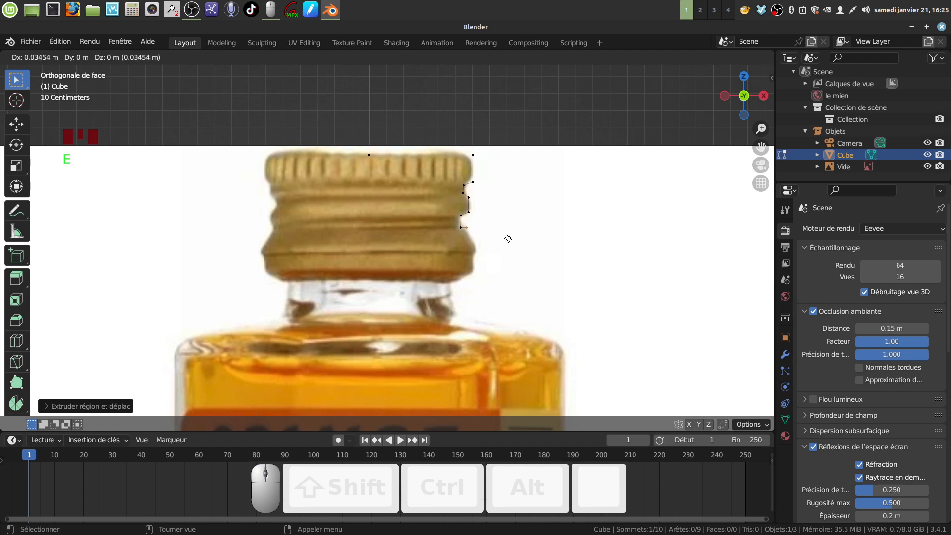
click(506, 239)
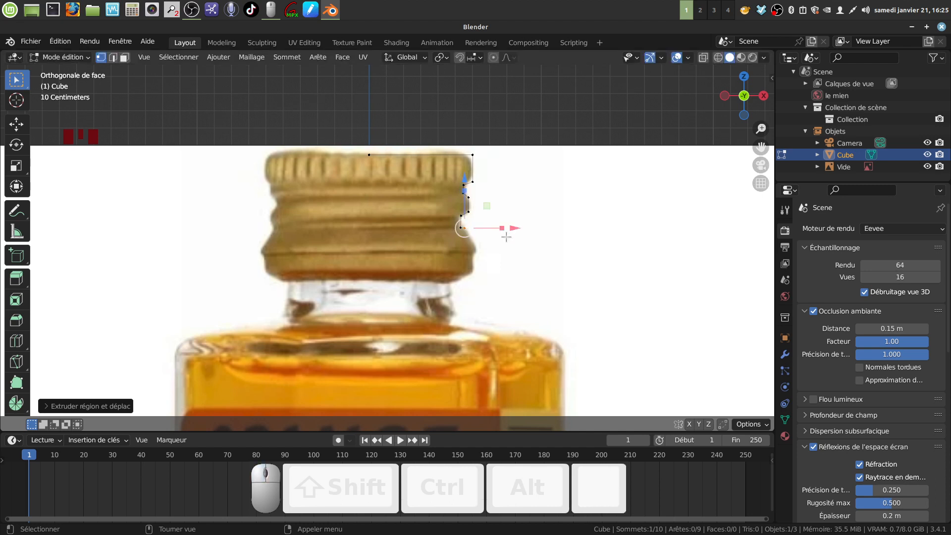
key(e)
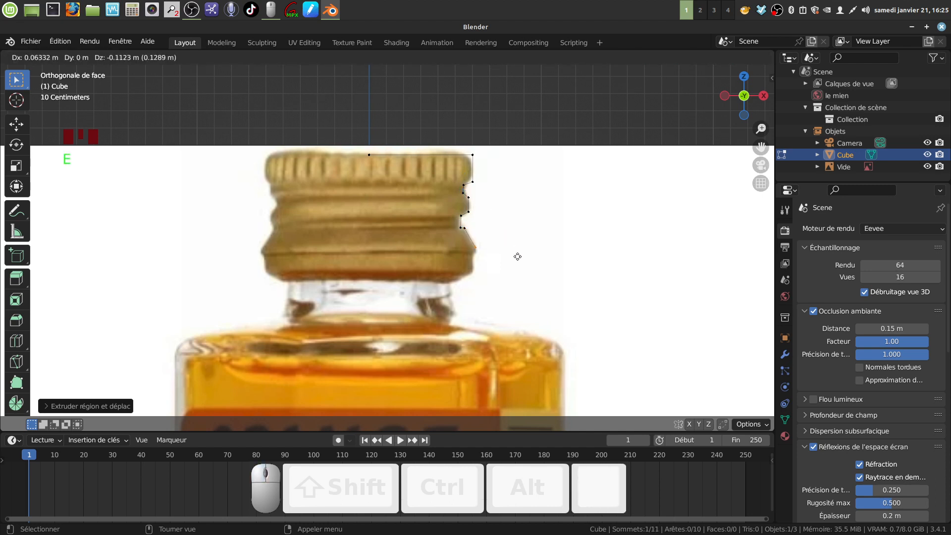
click(518, 254)
key(e)
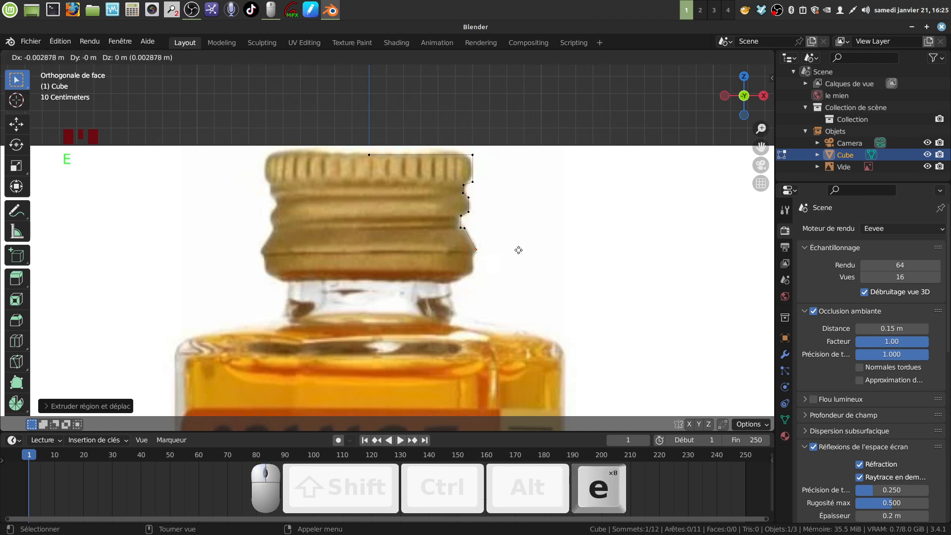
right_click(514, 254)
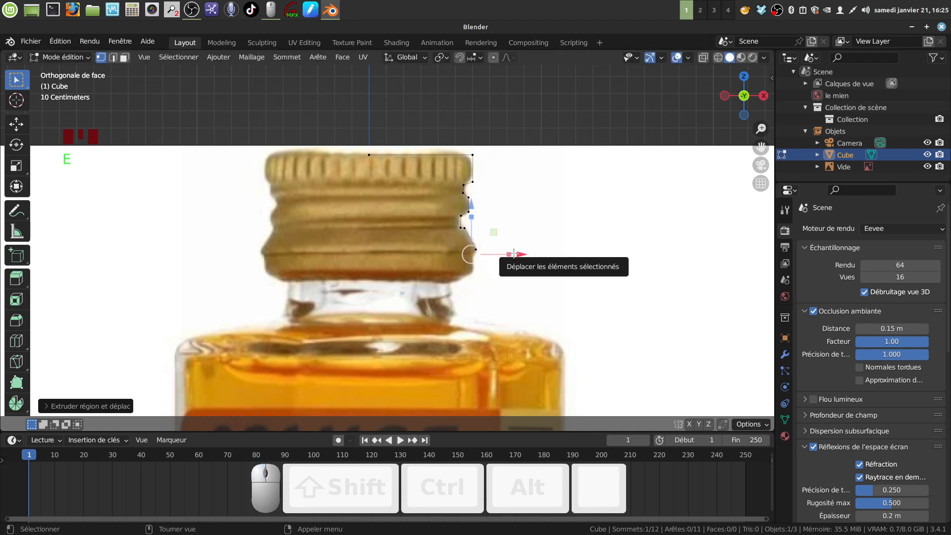
Step: Extrude the profile down the cap's bottom band, around its lower corner and inward along the bottom edge to the bottle neck
key(e)
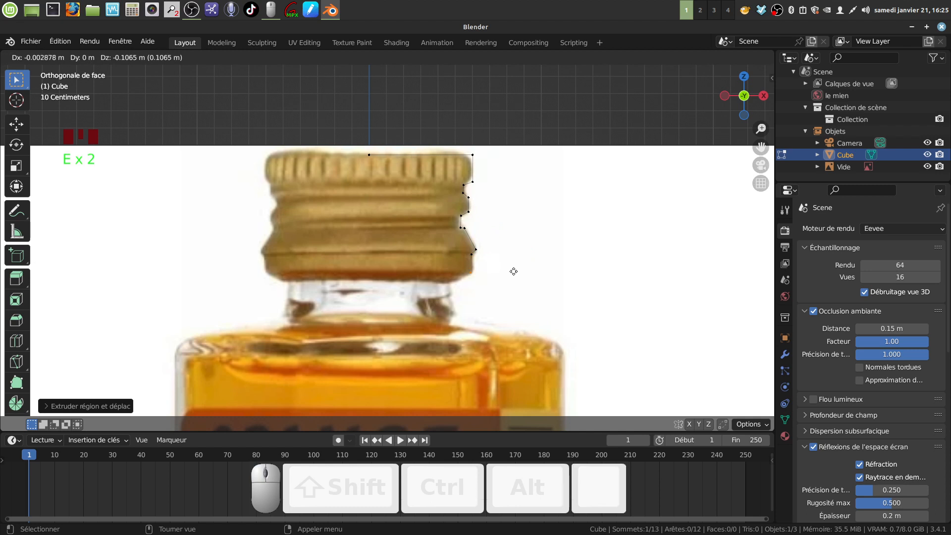
click(512, 271)
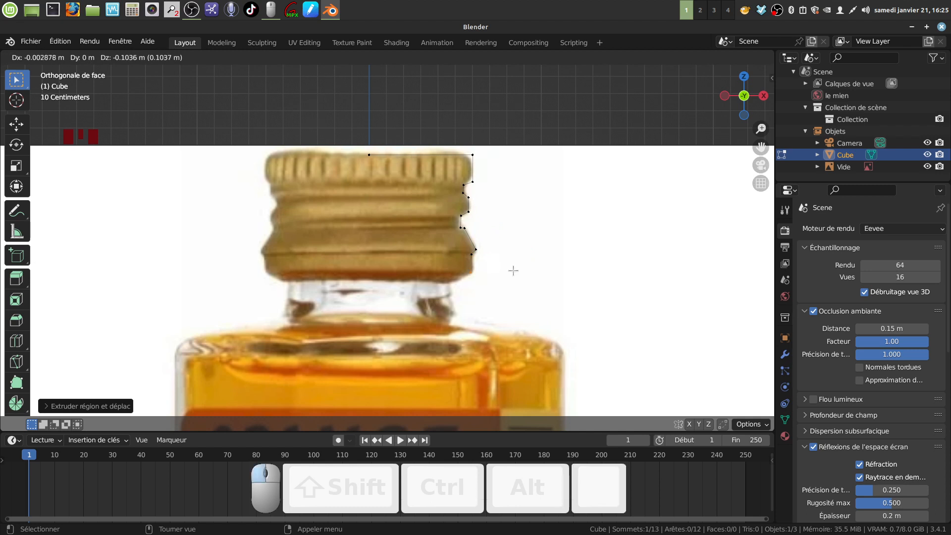
key(e)
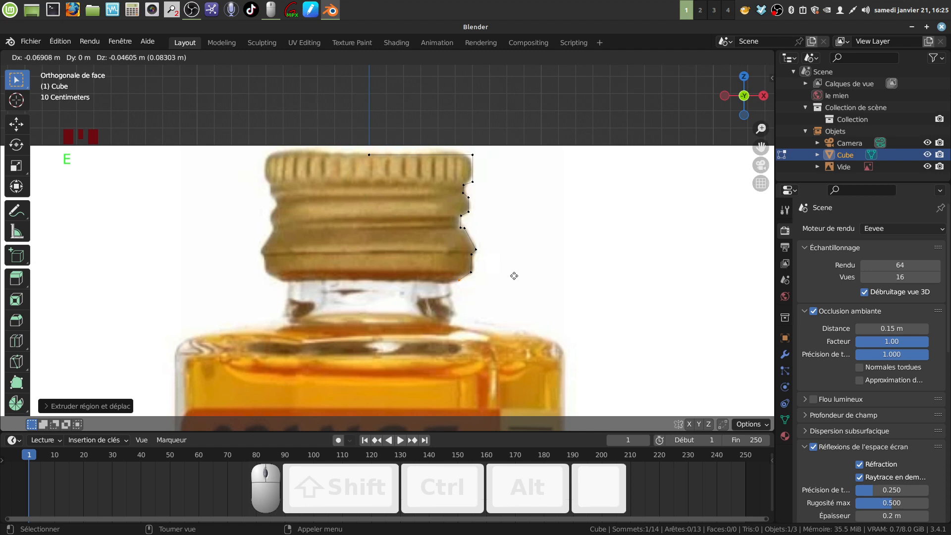
click(513, 274)
key(e)
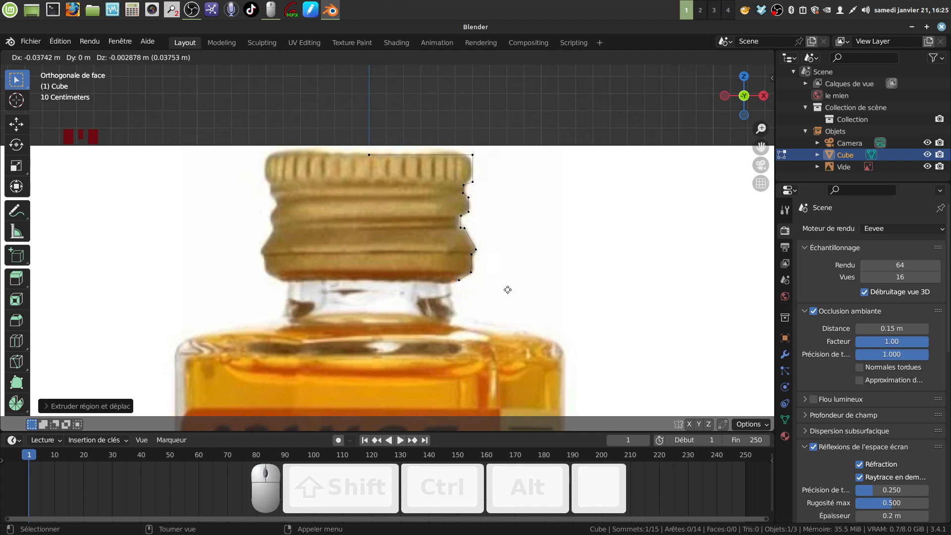
click(507, 290)
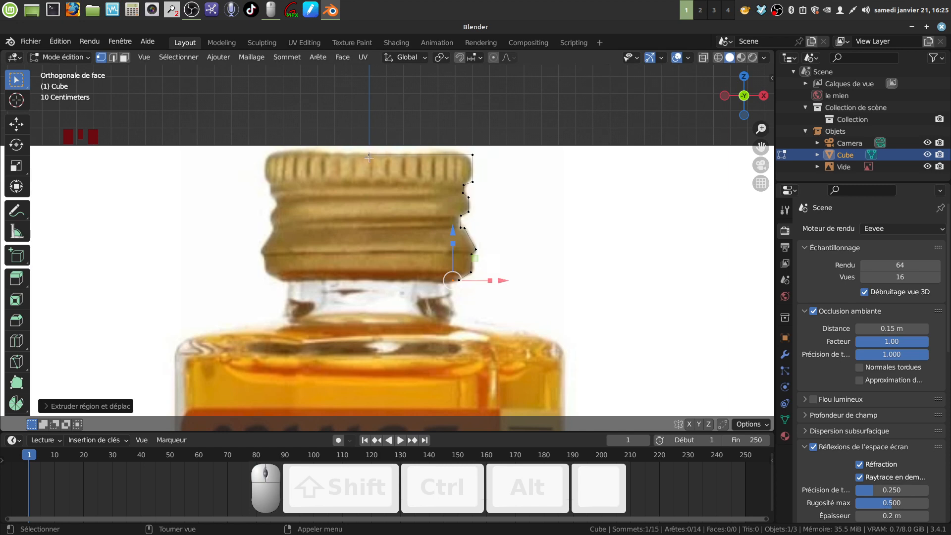
Step: Select all vertices of the cap profile and activate the Spin tool
scroll(549, 231, down, 3)
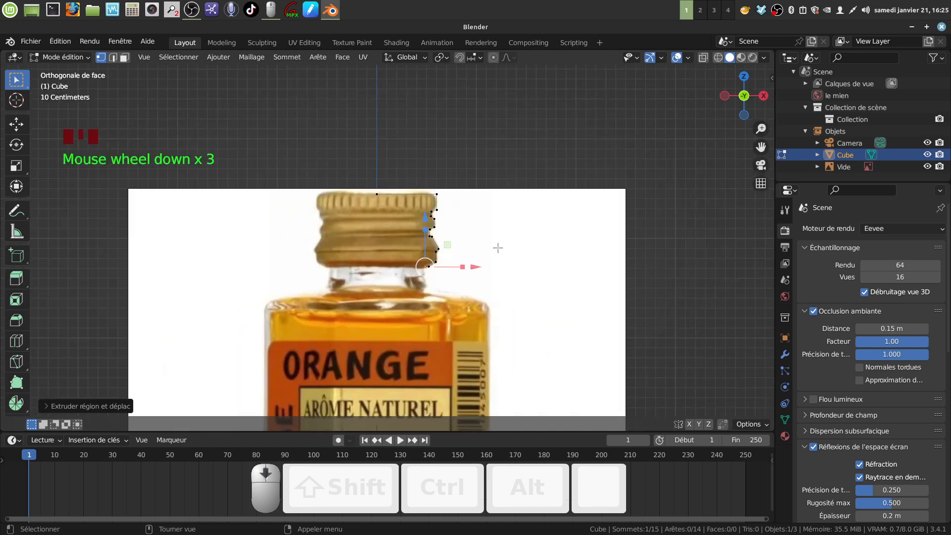
key(a)
key(a)
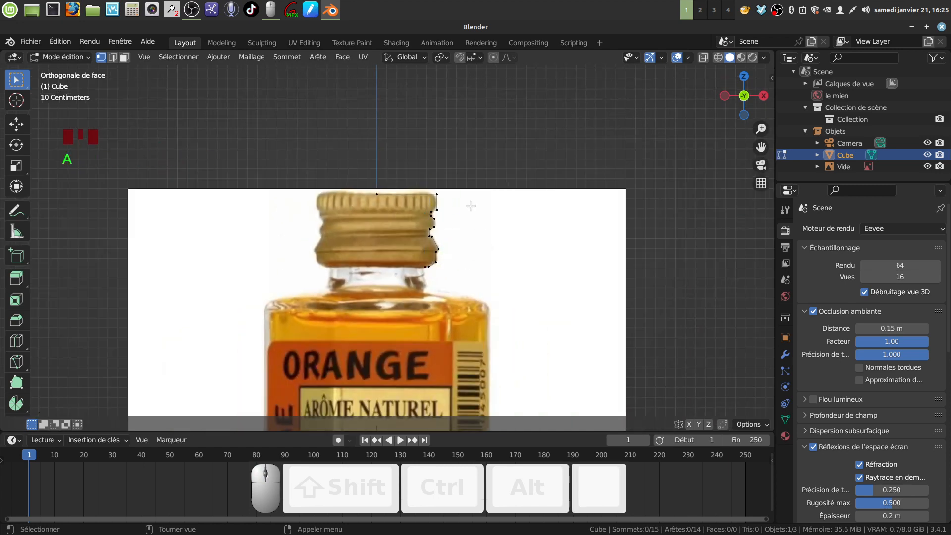
middle_drag(471, 206, 438, 250)
scroll(438, 250, down, 4)
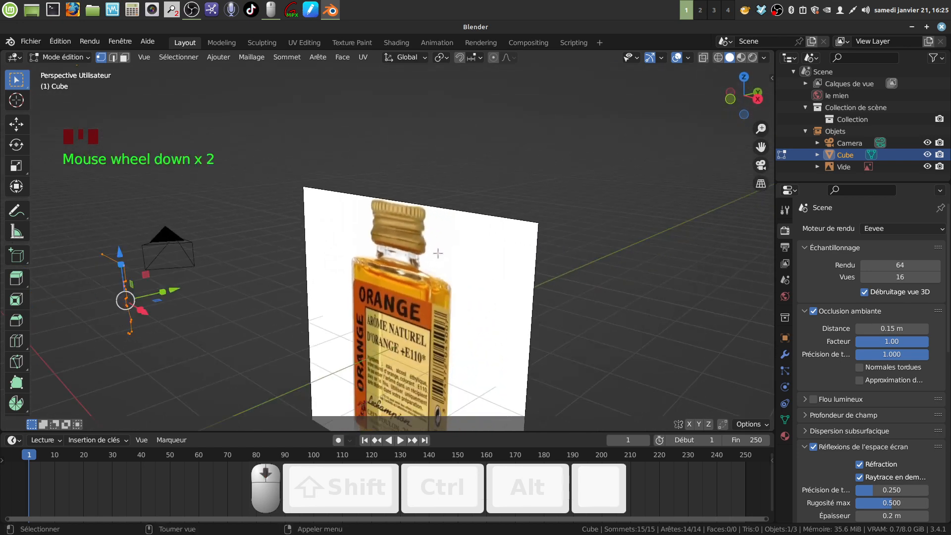
click(16, 402)
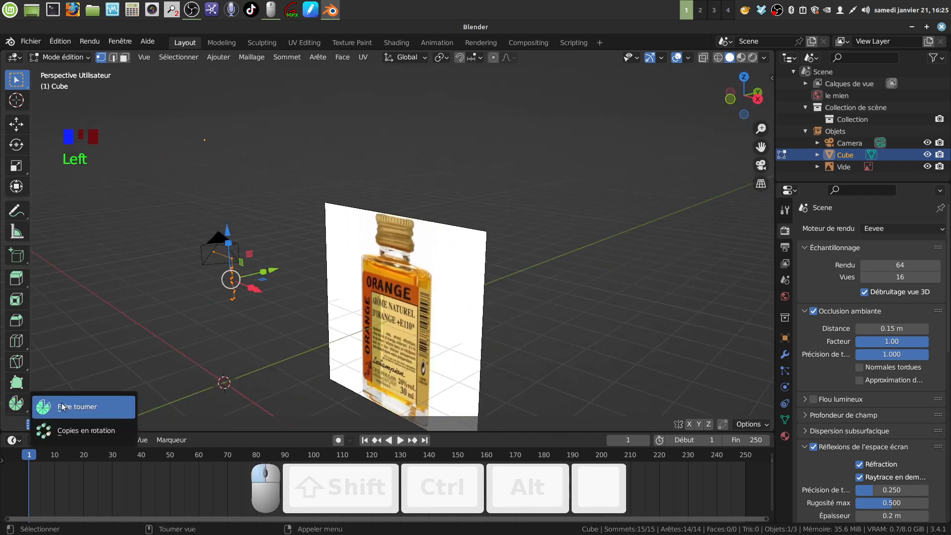
click(89, 409)
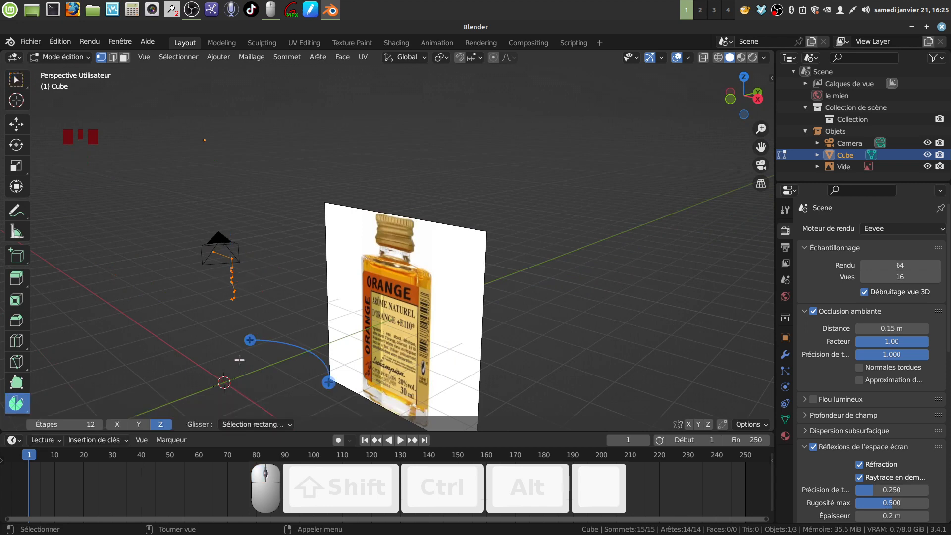
Step: Spin the cap profile around the Z axis through a full 360°
click(249, 340)
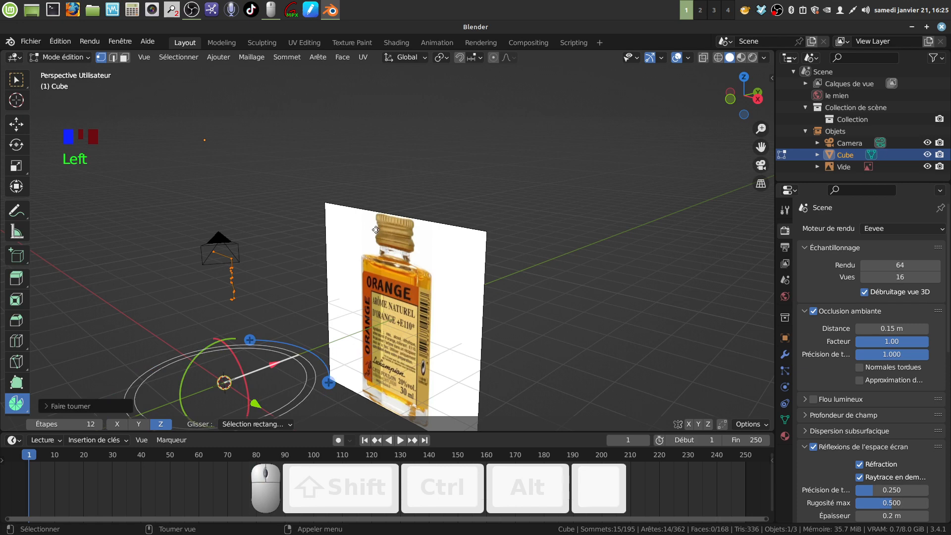
key(ctrl+z)
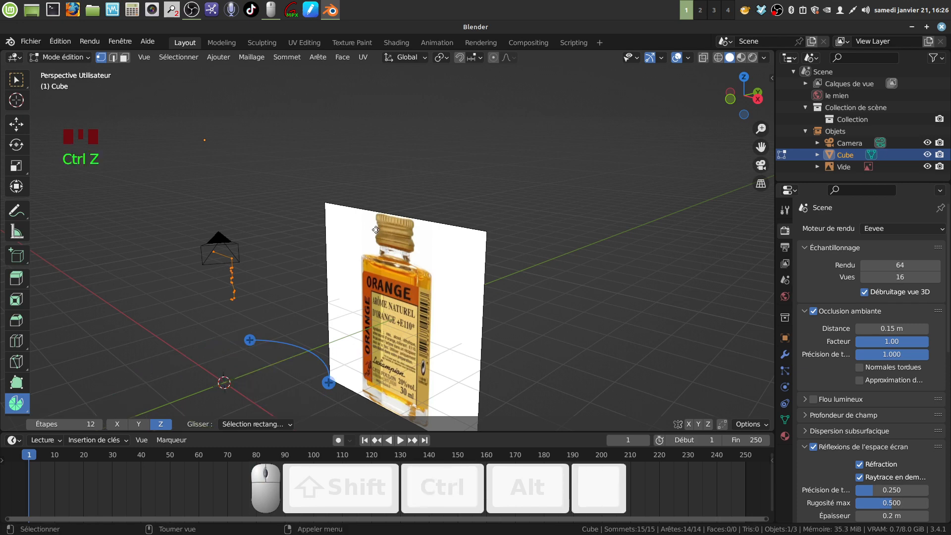
shift+middle_drag(393, 210, 475, 163)
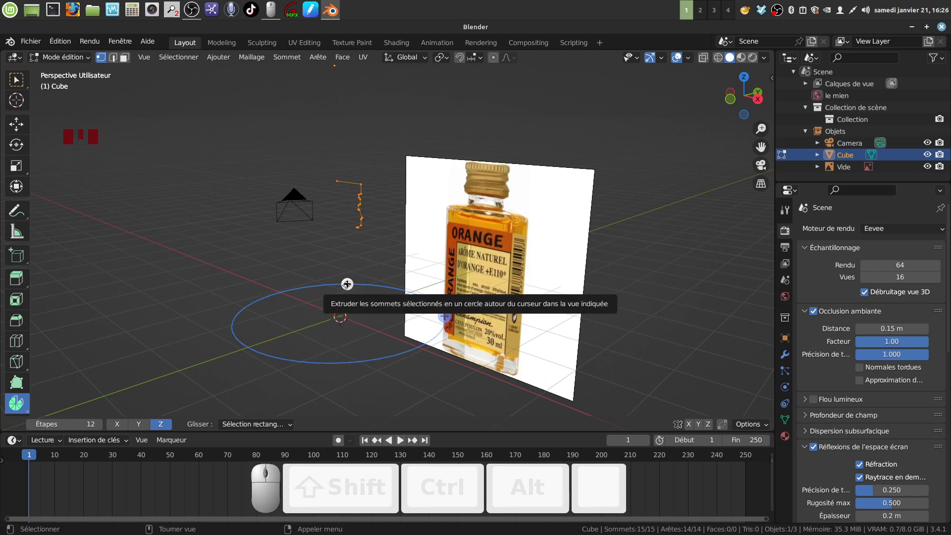
click(346, 285)
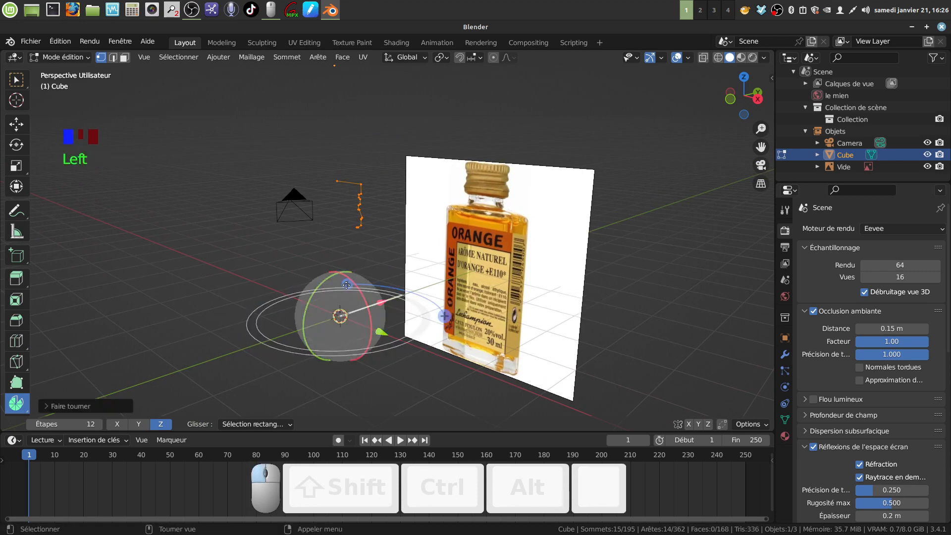
click(53, 406)
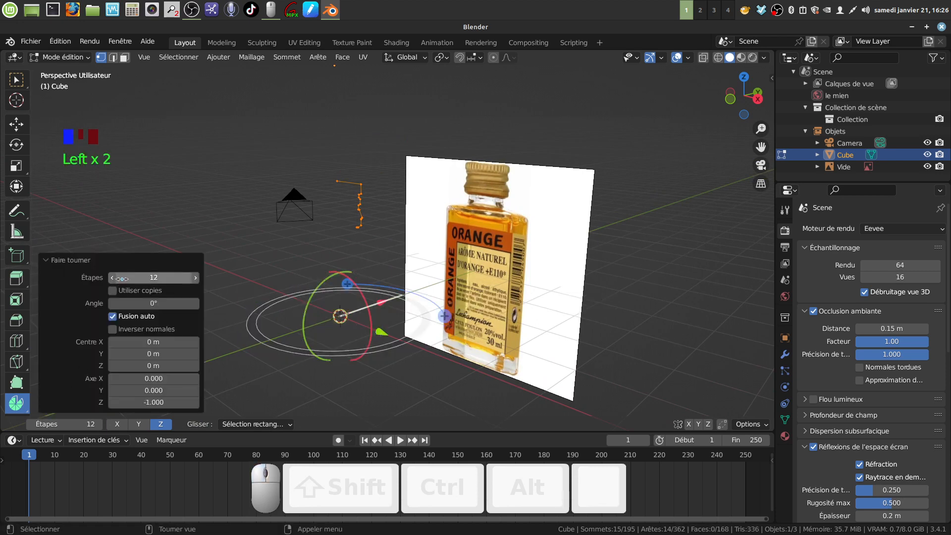
click(153, 304)
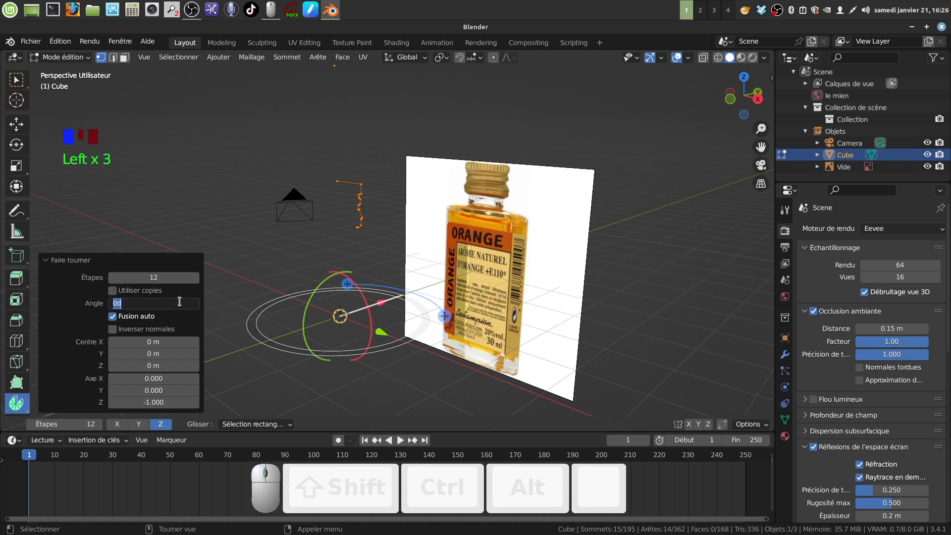
key(BackSpace)
text(36)
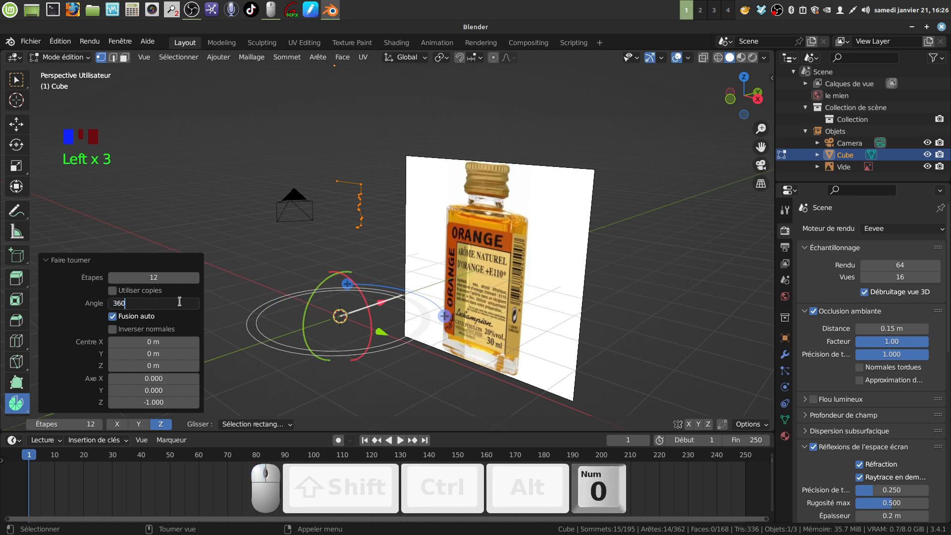
click(193, 219)
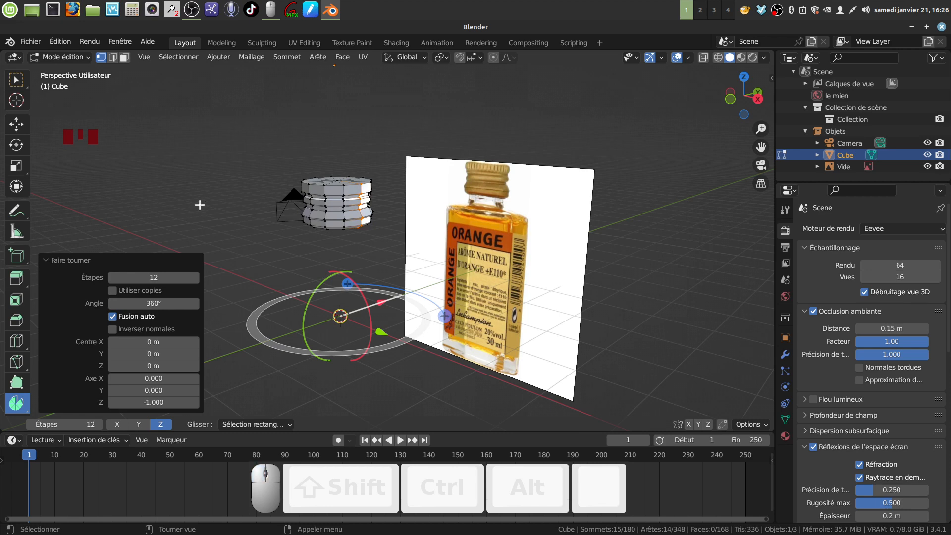
Step: Set the spin's number of steps to 30
click(149, 278)
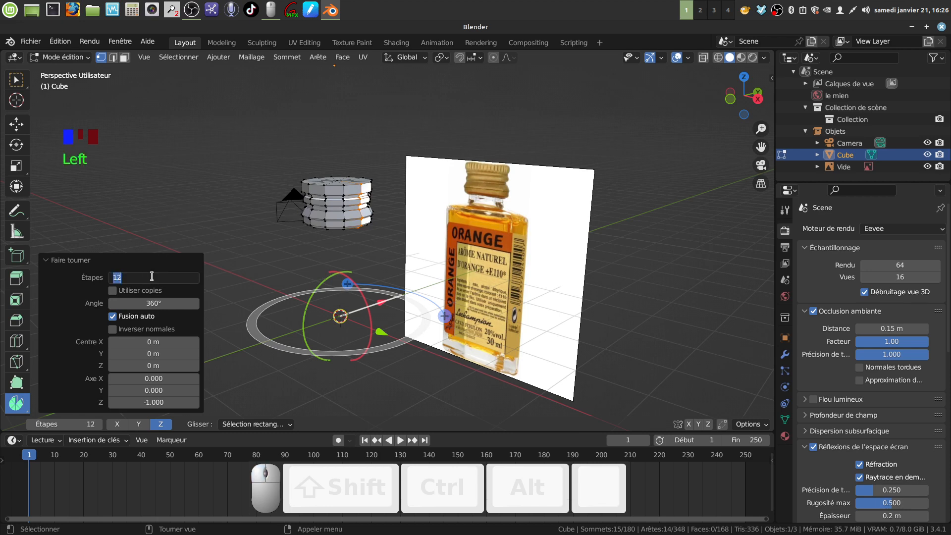
key(BackSpace)
text(30)
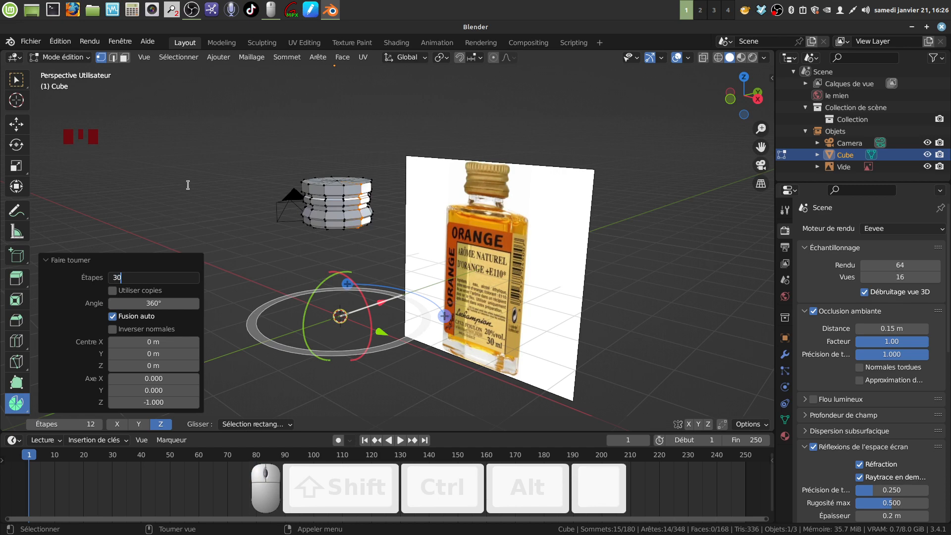
click(188, 185)
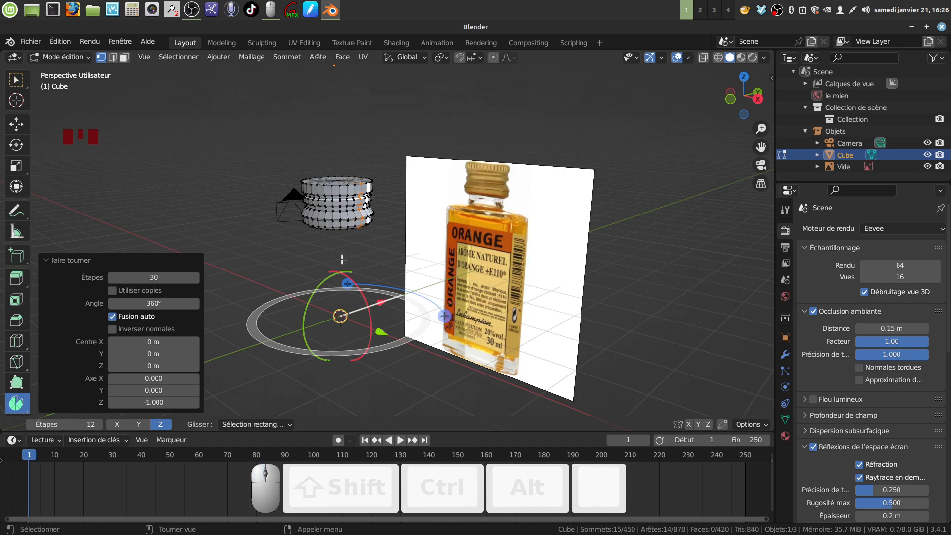
Step: Examine the revolved cap from several angles and compare it with the reference image in the front view
scroll(366, 220, up, 4)
scroll(366, 220, down, 2)
middle_drag(366, 220, 369, 257)
scroll(368, 242, up, 1)
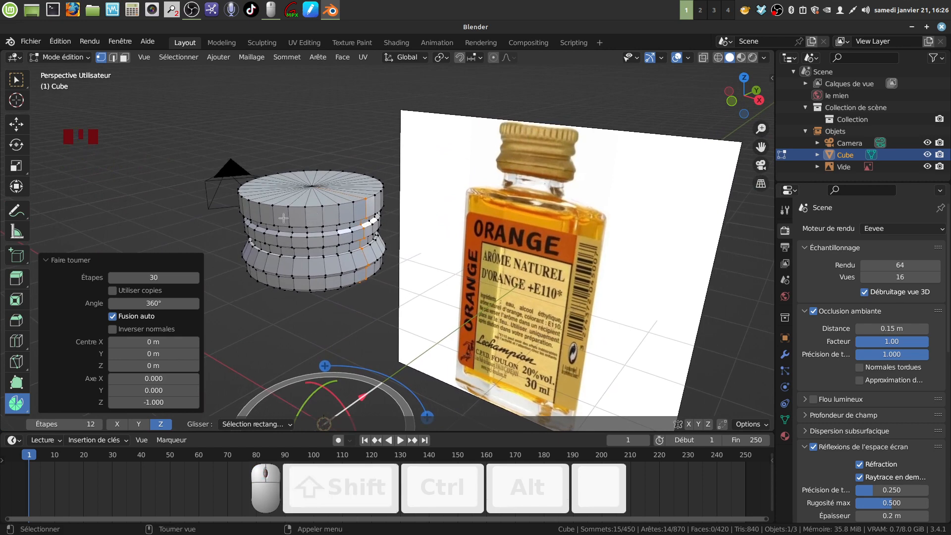
middle_drag(283, 218, 325, 212)
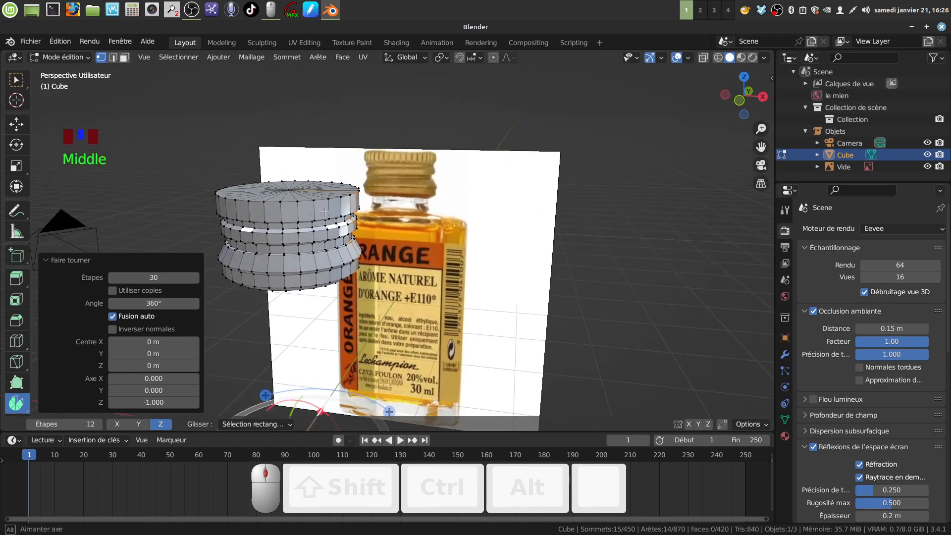
key(KP_1)
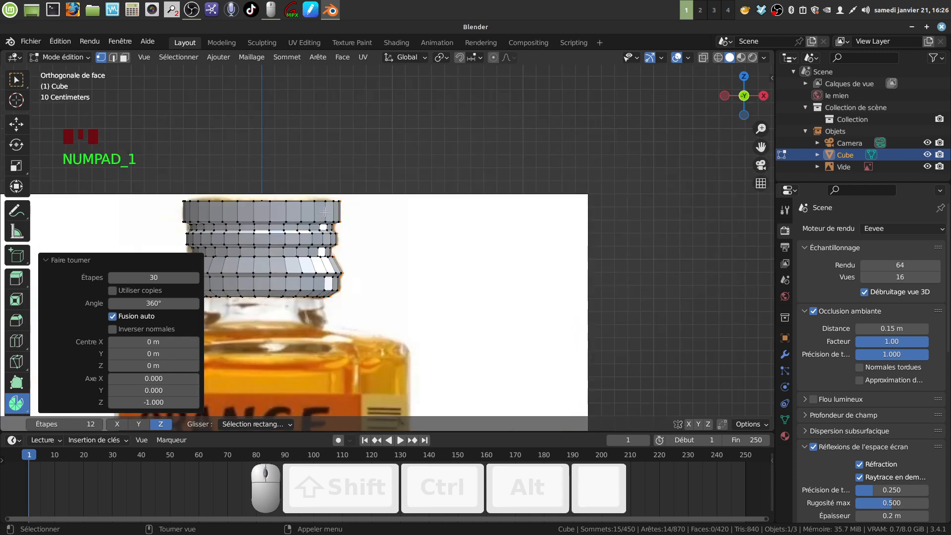
shift+middle_drag(389, 151, 483, 154)
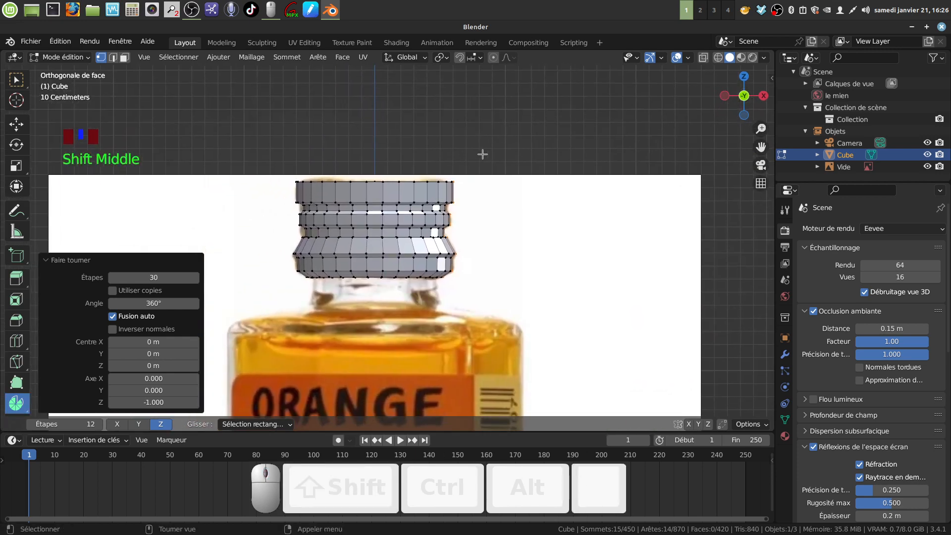
Step: Switch to Object Mode and delete the reference image
key(Tab)
click(554, 248)
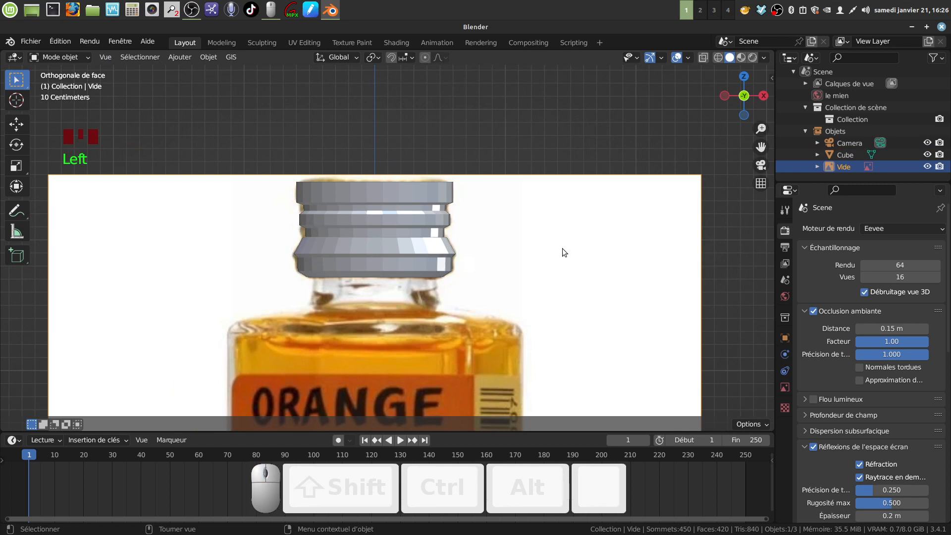
key(x)
click(562, 249)
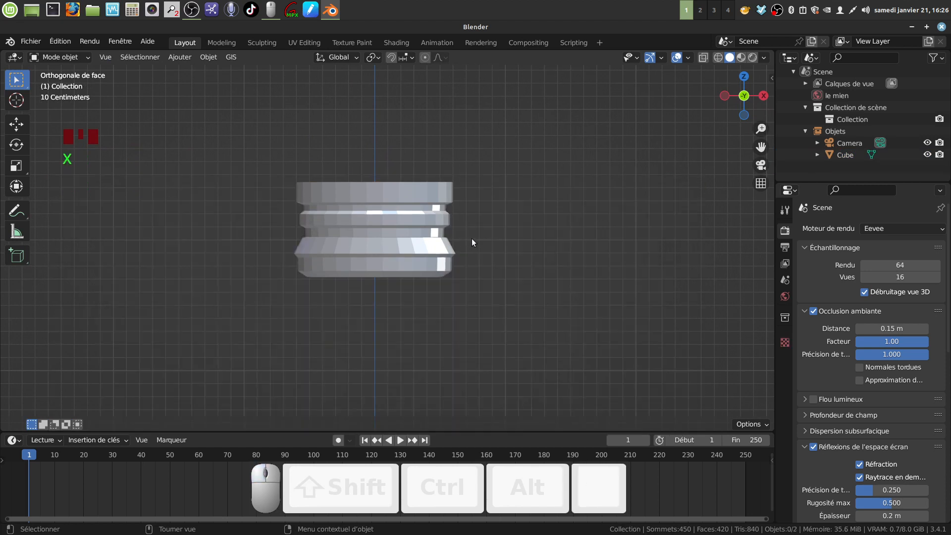
Step: Select the cap's entire mesh in Edit Mode and merge its overlapping vertices by distance
shift+middle_drag(471, 239, 432, 264)
scroll(427, 219, up, 2)
middle_drag(426, 219, 435, 259)
click(409, 219)
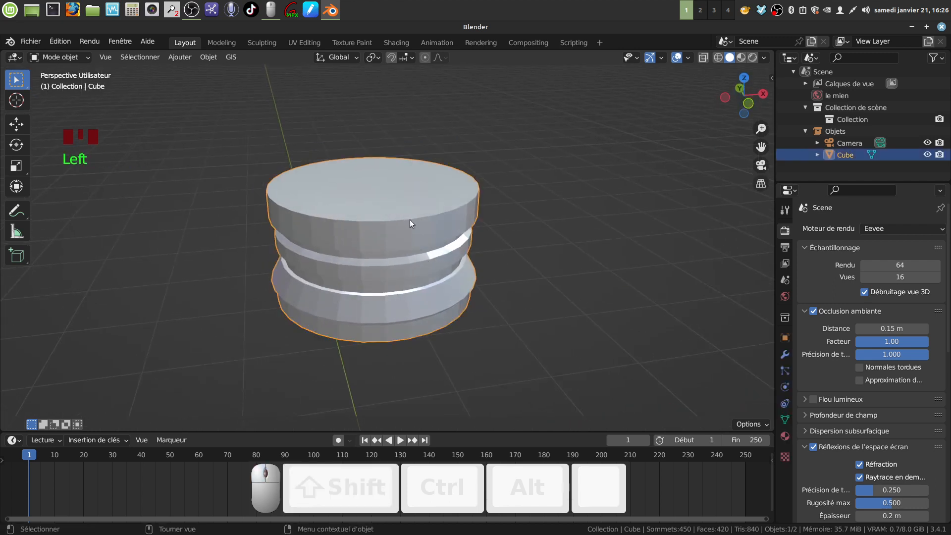
key(Tab)
key(a)
key(a)
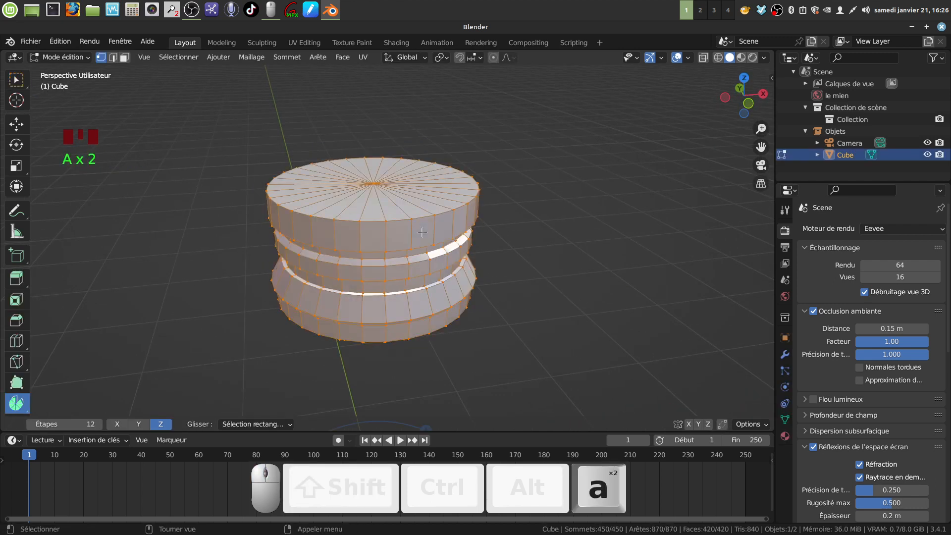
click(246, 58)
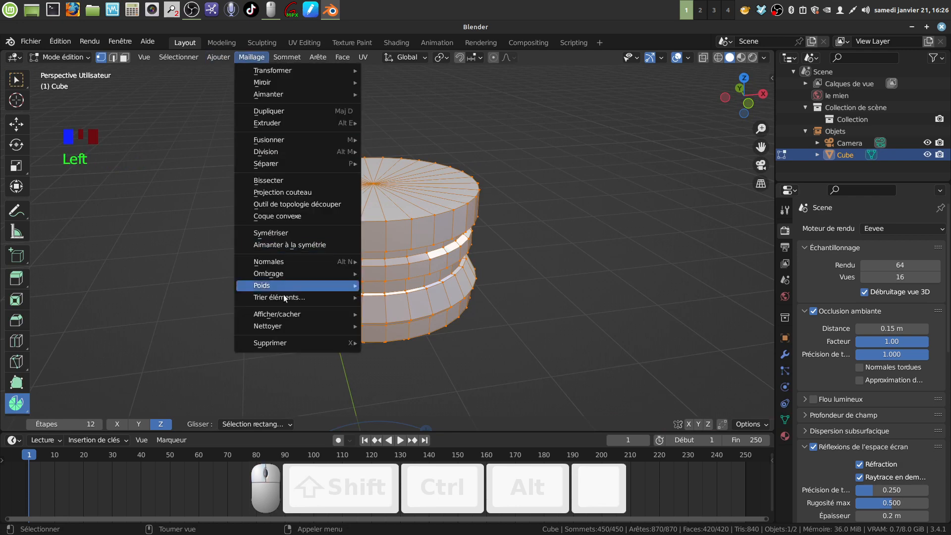
mouse_move(274, 326)
click(426, 419)
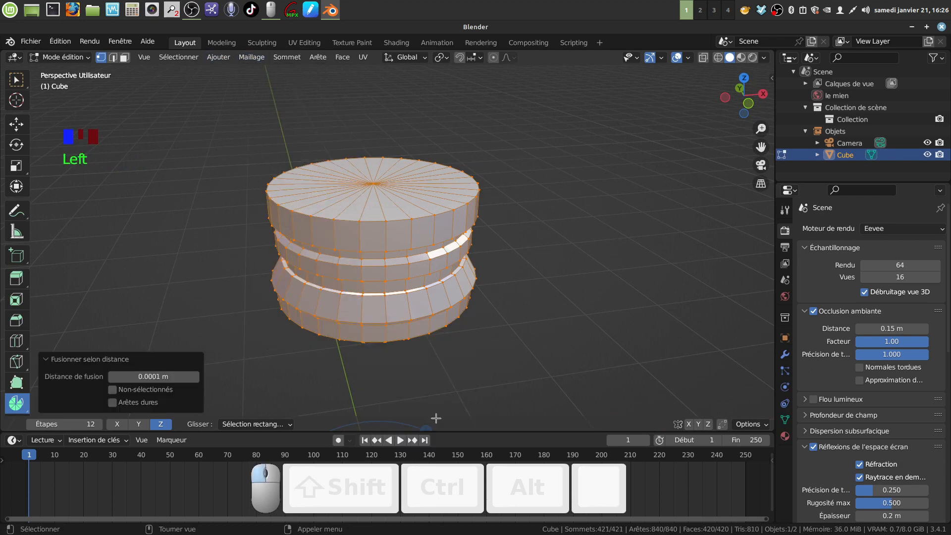
Step: Bevel the upper and lower edge loops of the cap's top band by about 0.0203 m with 2 segments
middle_drag(428, 319, 416, 275)
scroll(416, 276, up, 1)
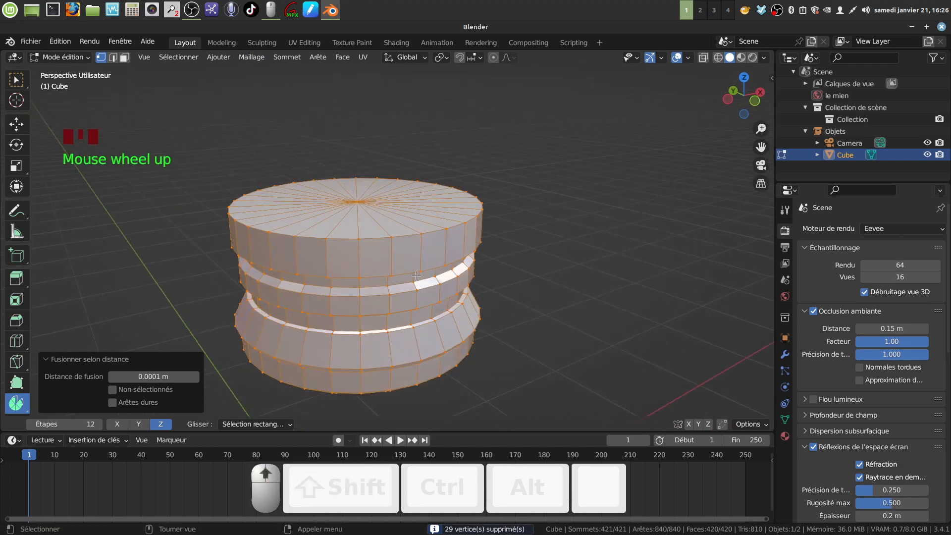
click(112, 58)
key(alt+a)
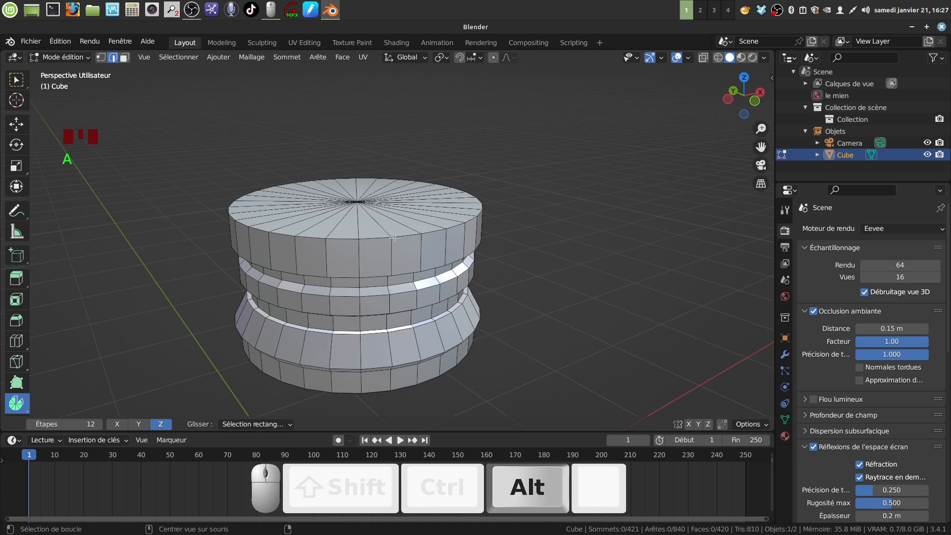
alt+click(399, 238)
middle_drag(399, 239, 440, 307)
alt+shift+click(402, 268)
key(ctrl+b)
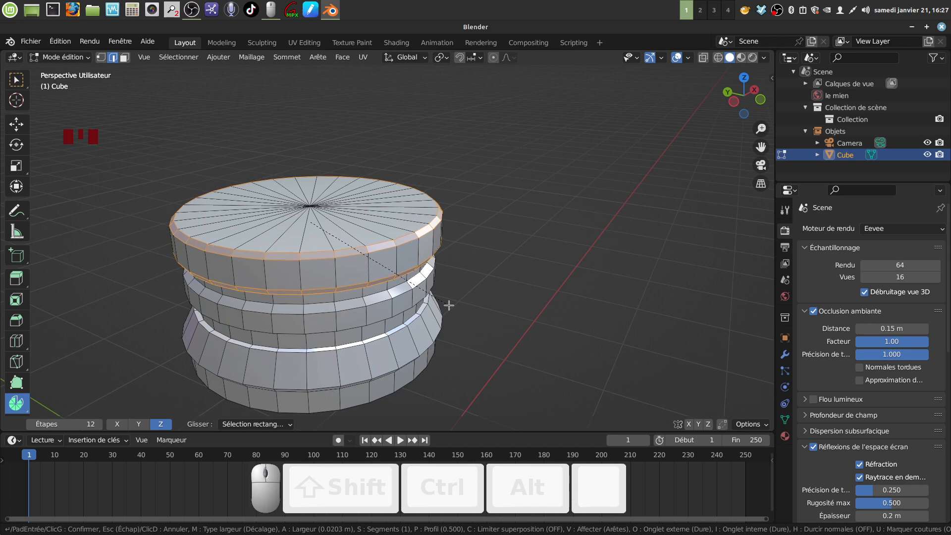
click(449, 305)
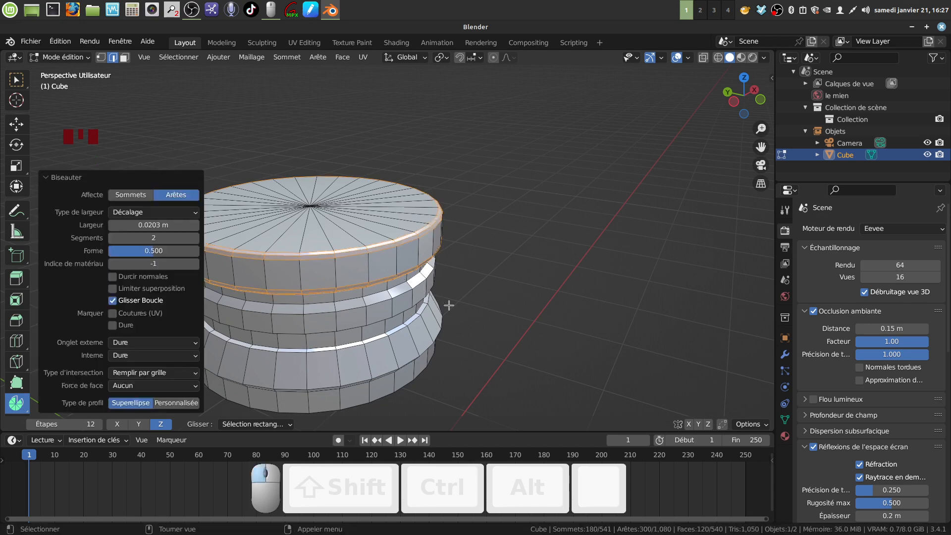
Step: Bevel the lowest band's bottom edge loop by about 0.0163 m and the loop beneath the flared ring by about 0.01 m, with 2 segments
middle_drag(449, 299, 420, 258)
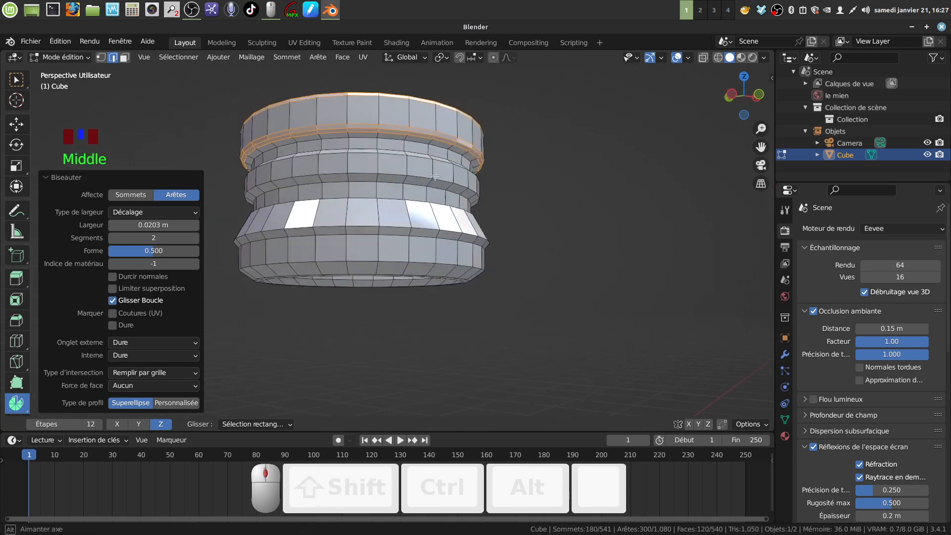
alt+click(419, 264)
key(ctrl+b)
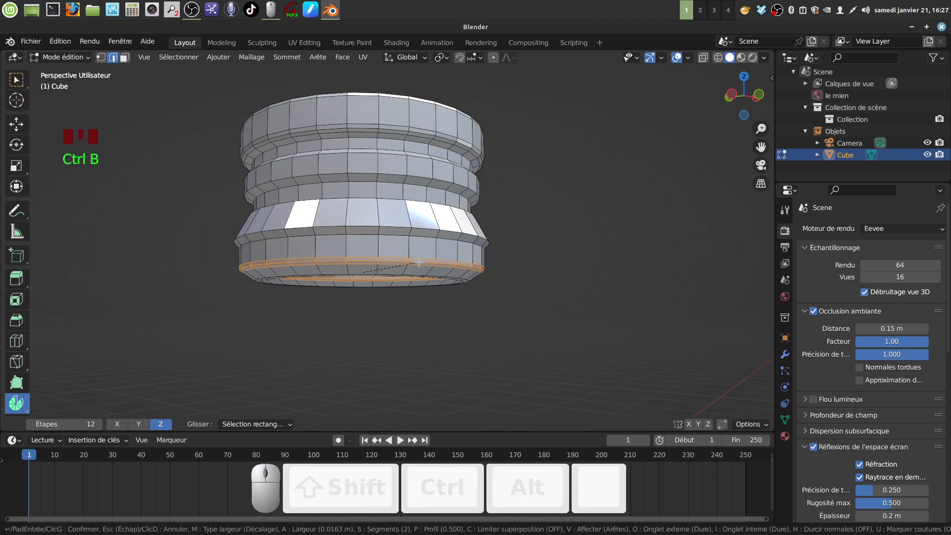
click(420, 224)
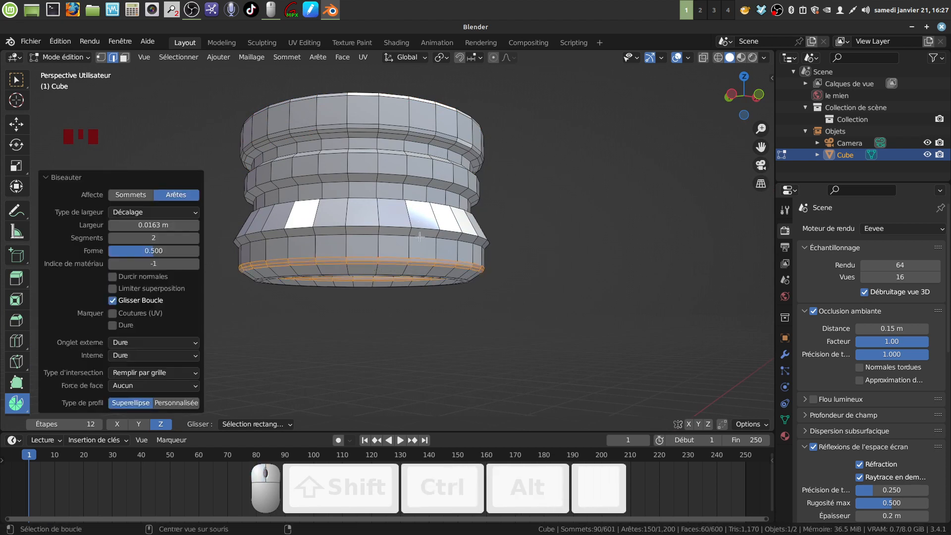
alt+click(419, 237)
key(ctrl+b)
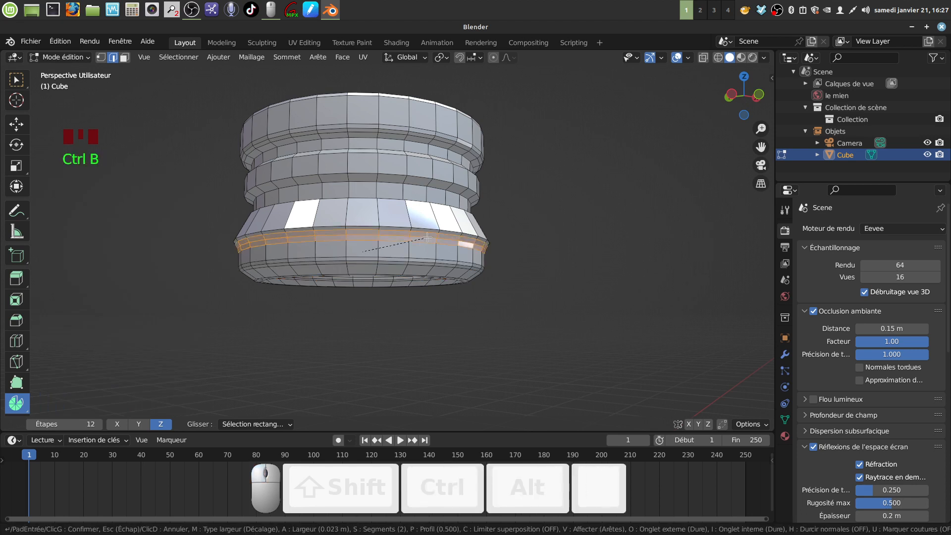
click(424, 238)
Step: Select the six edge loops bordering the middle ring and its grooves and bevel them by about 0.0061 m with 2 segments
middle_drag(444, 214, 378, 203)
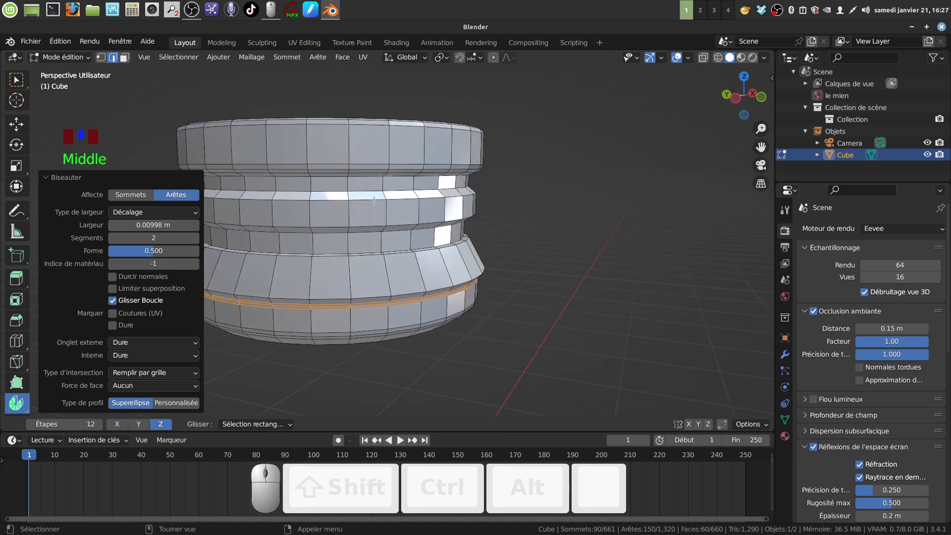
alt+click(374, 201)
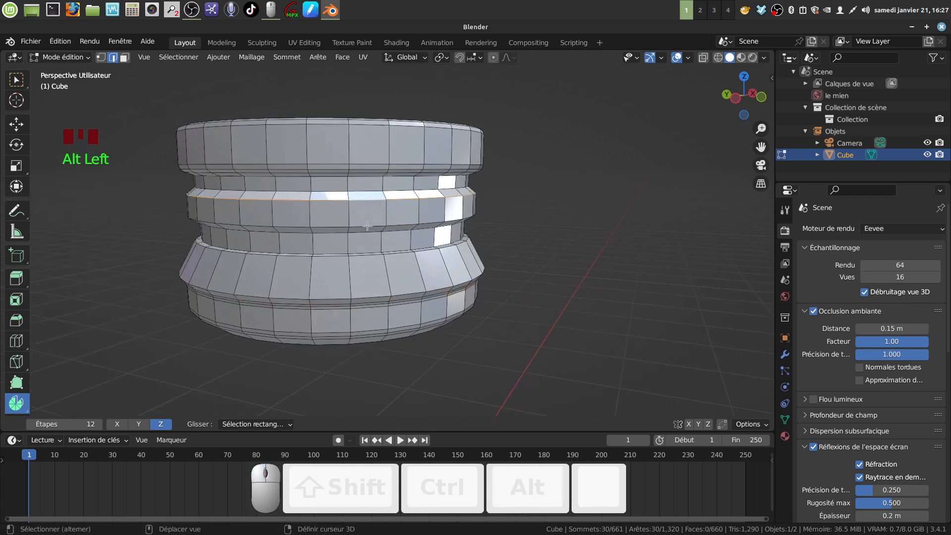
alt+shift+click(367, 226)
middle_drag(367, 225, 446, 222)
alt+shift+click(381, 215)
alt+shift+click(395, 188)
alt+shift+click(386, 142)
alt+shift+click(383, 150)
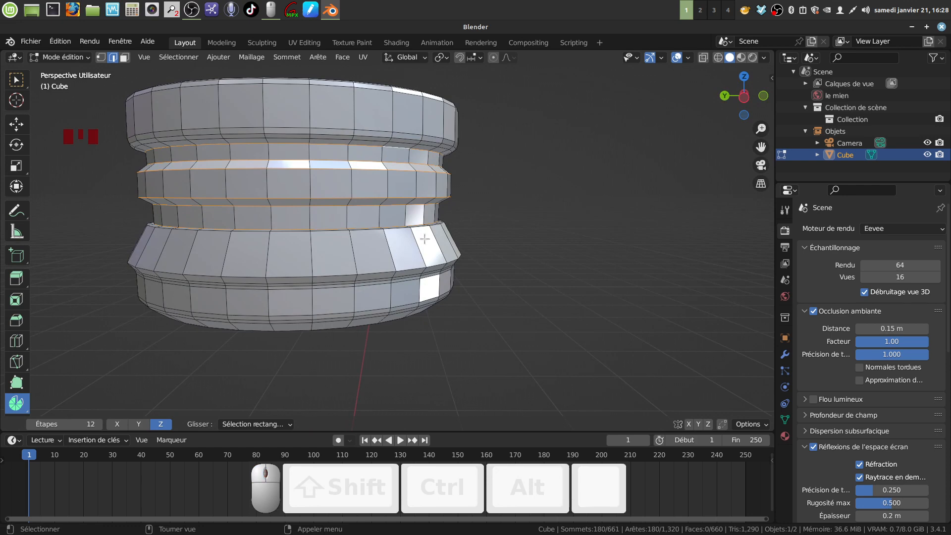
middle_drag(412, 273, 422, 269)
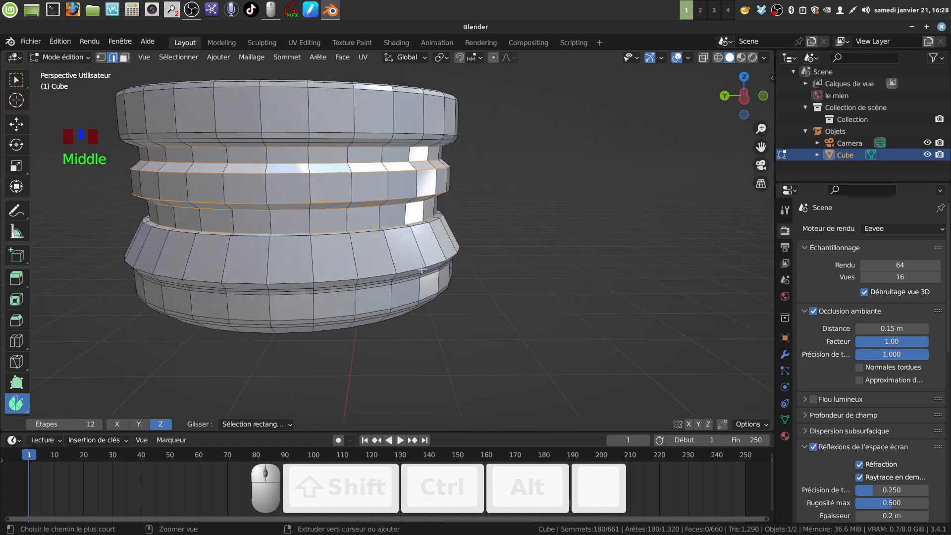
key(ctrl+b)
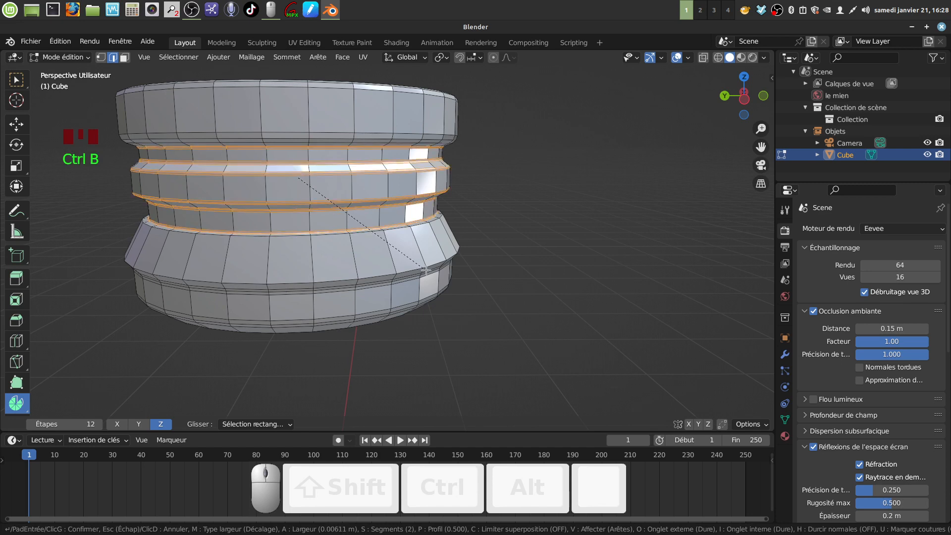
click(426, 270)
Step: Return to Object Mode and apply smooth shading to the cap
middle_drag(426, 270, 382, 231)
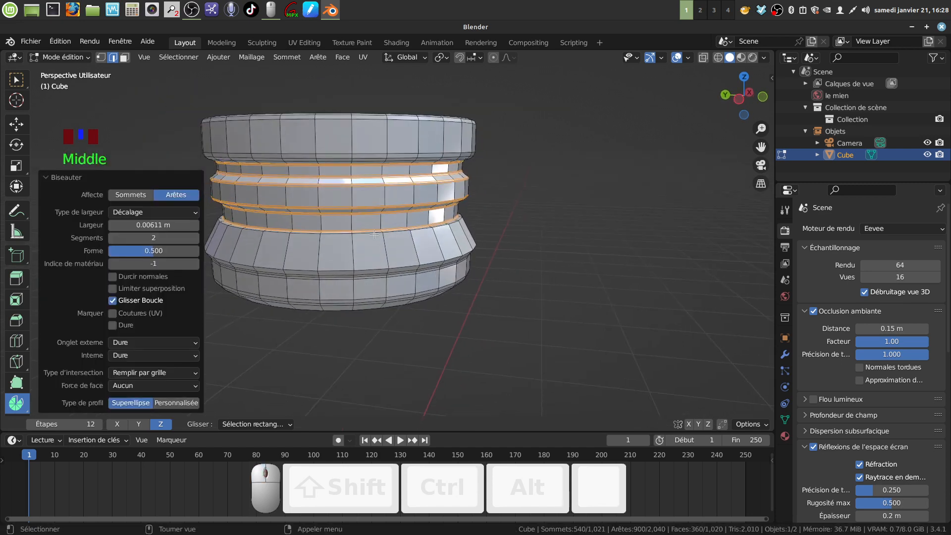
key(Tab)
right_click(419, 241)
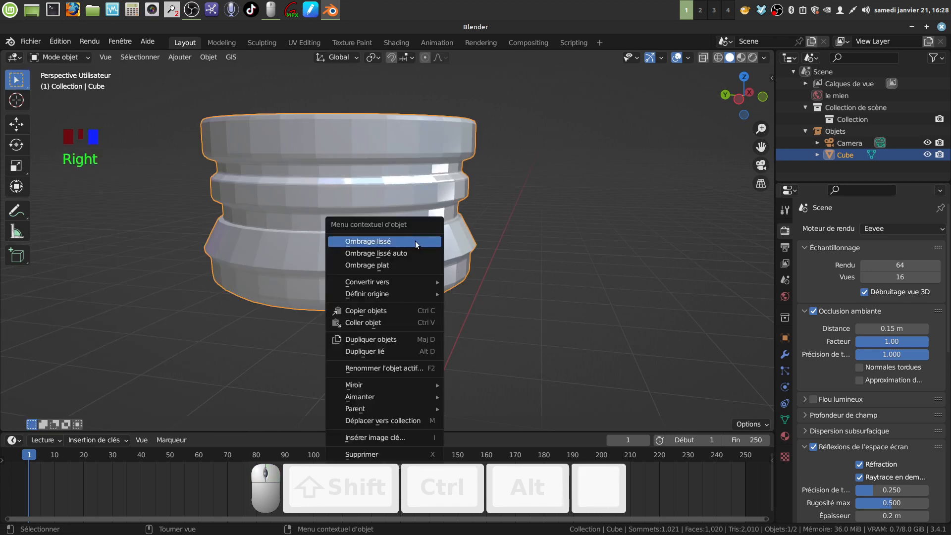
click(415, 241)
Step: Add a Subdivision Surface modifier to the cap and set its viewport level to 2
click(784, 354)
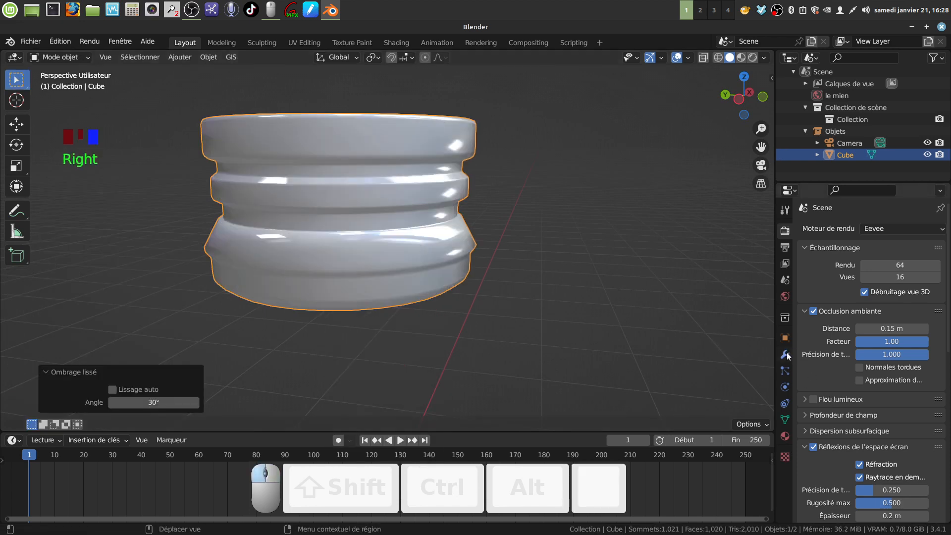
click(939, 230)
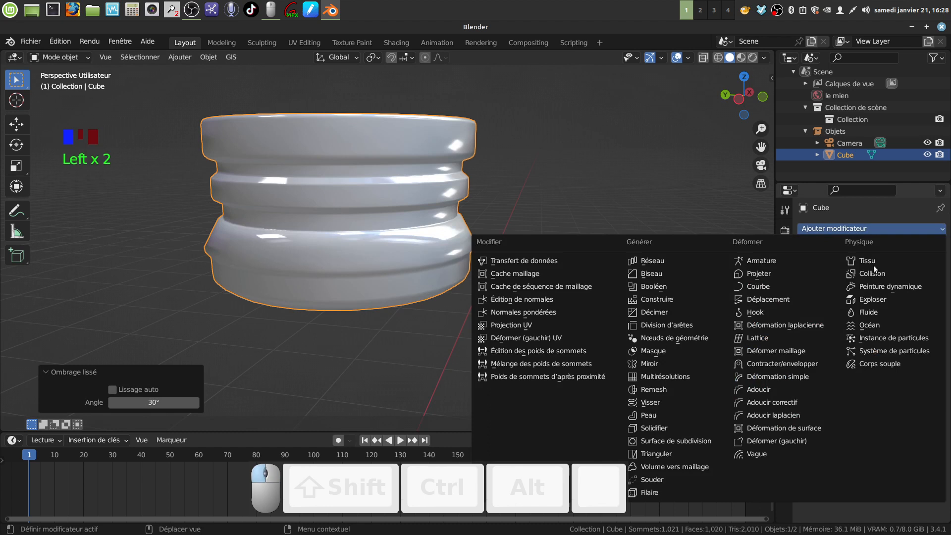
click(673, 439)
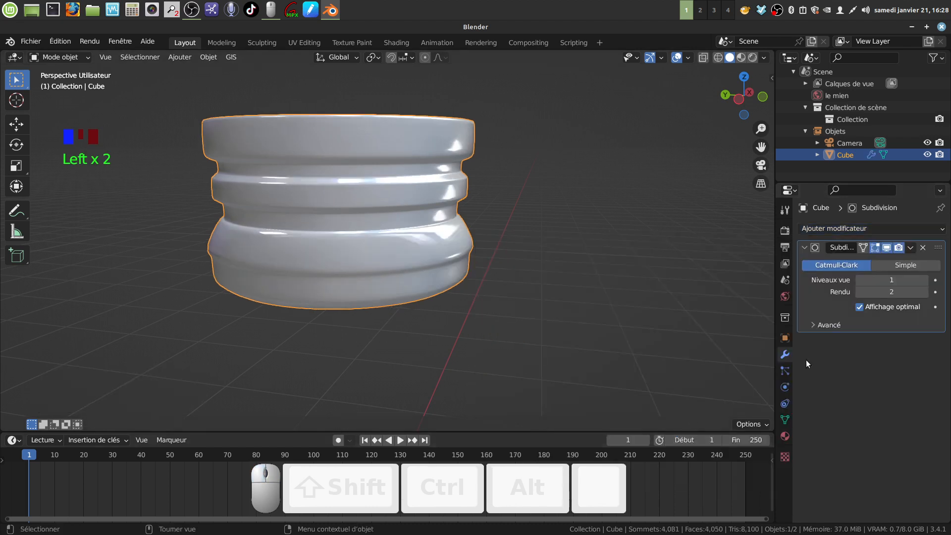
click(924, 280)
Step: Bevel the edge loop around the cap's bottom opening very narrowly with 2 segments, and check the smoothed result in Object Mode
middle_drag(492, 288, 521, 289)
key(Tab)
middle_drag(452, 328, 449, 301)
key(Tab)
key(Tab)
scroll(449, 323, up, 2)
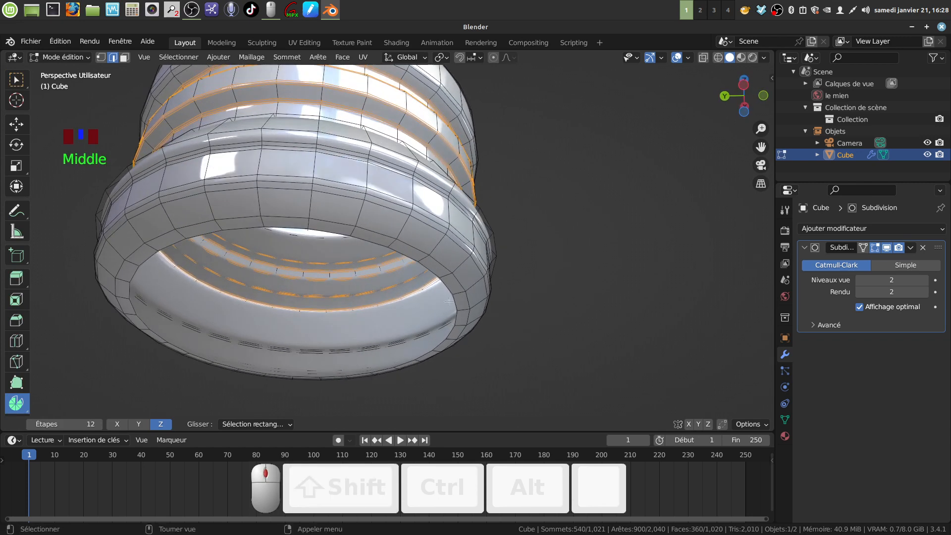
alt+click(440, 263)
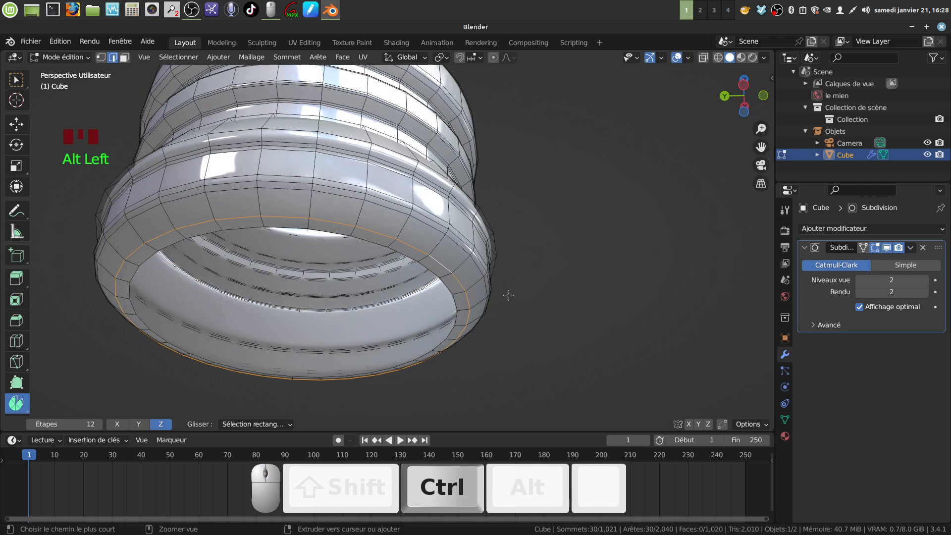
key(ctrl+b)
click(510, 293)
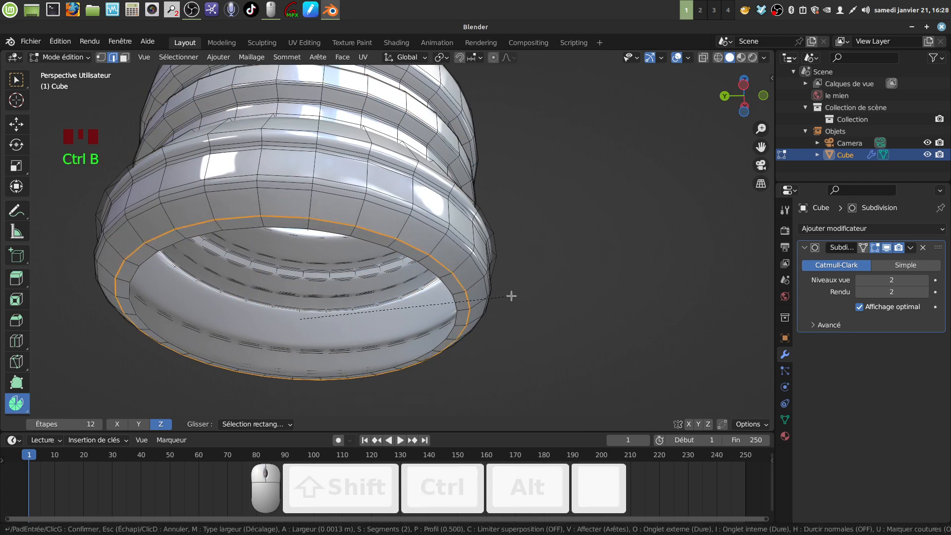
middle_drag(510, 293, 421, 259)
scroll(508, 318, down, 3)
key(Tab)
mouse_move(394, 301)
middle_down()
mouse_move(414, 286)
mouse_move(442, 298)
mouse_move(428, 305)
mouse_move(424, 275)
mouse_move(424, 318)
mouse_move(424, 307)
mouse_move(411, 309)
middle_up()
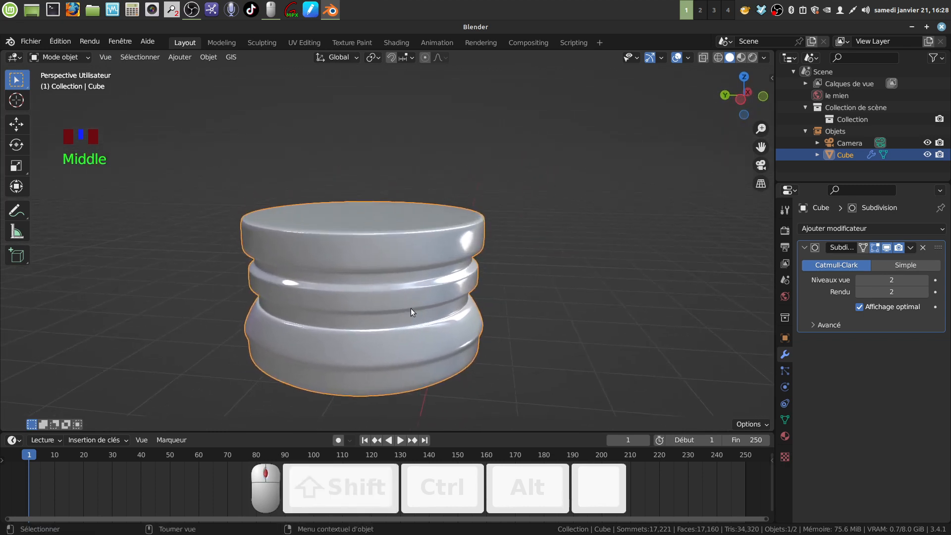
Step: Select the face loop around the cap's top band and inset each face individually by about 0.0341 m
key(Tab)
click(124, 57)
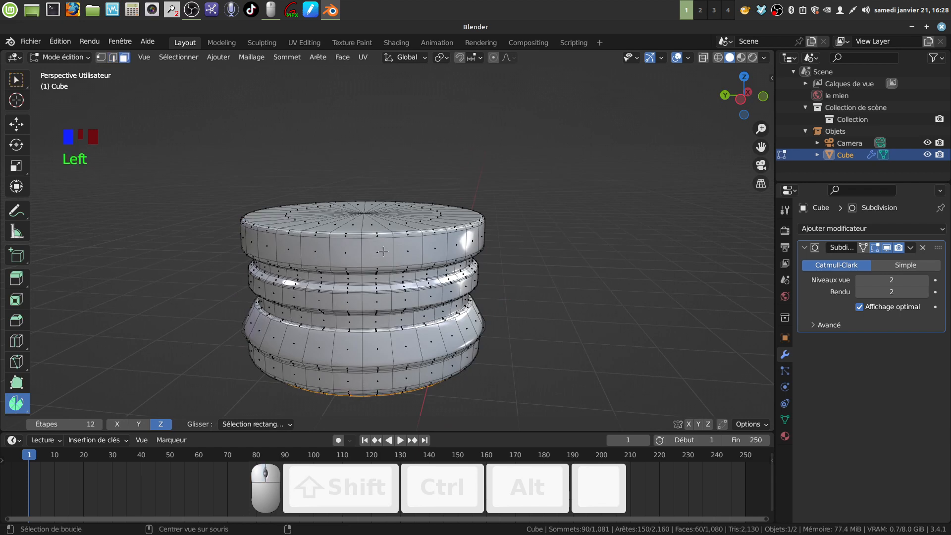
alt+click(390, 248)
middle_drag(389, 248, 450, 232)
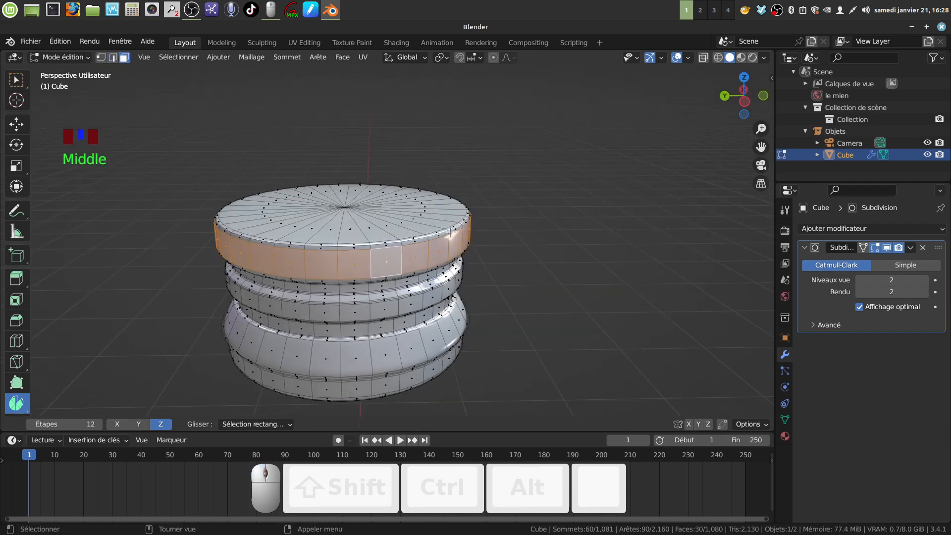
scroll(474, 298, up, 2)
shift+middle_drag(474, 299, 496, 265)
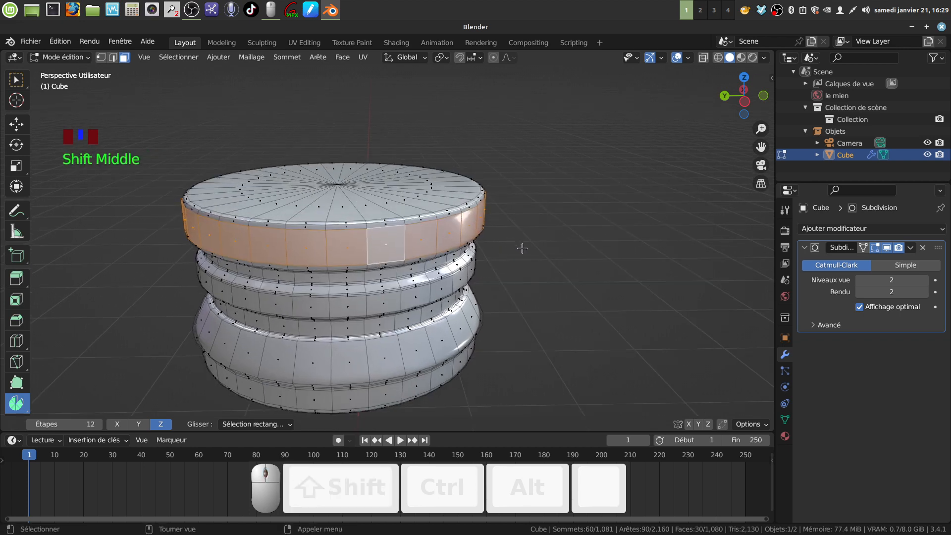
key(i)
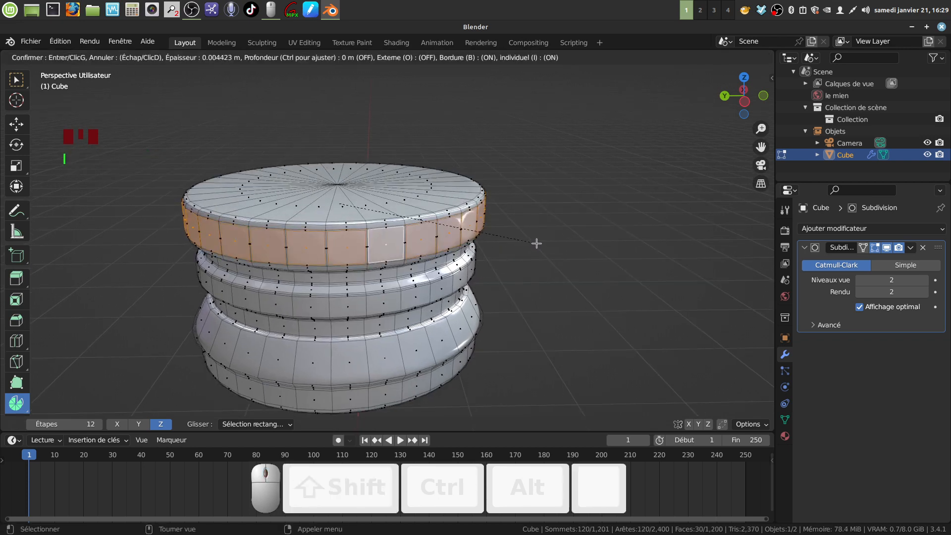
key(i)
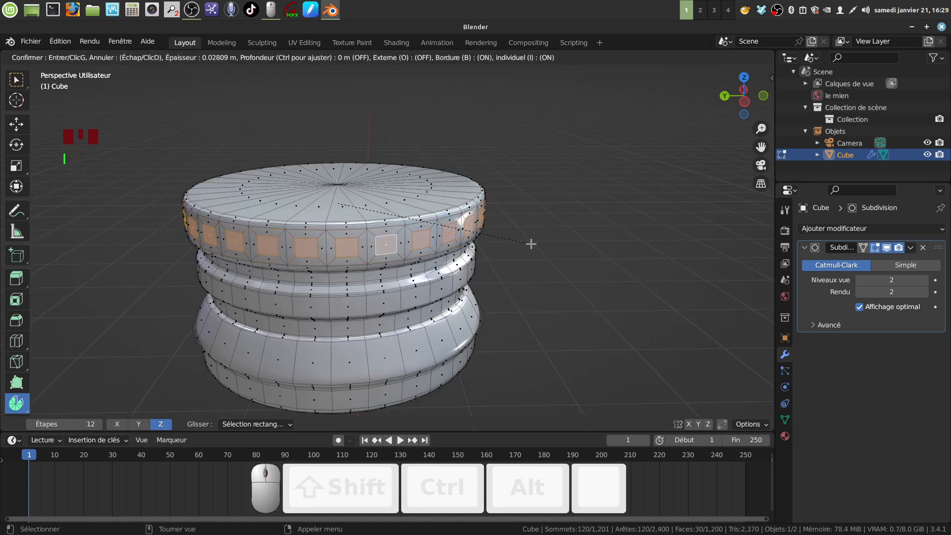
click(529, 244)
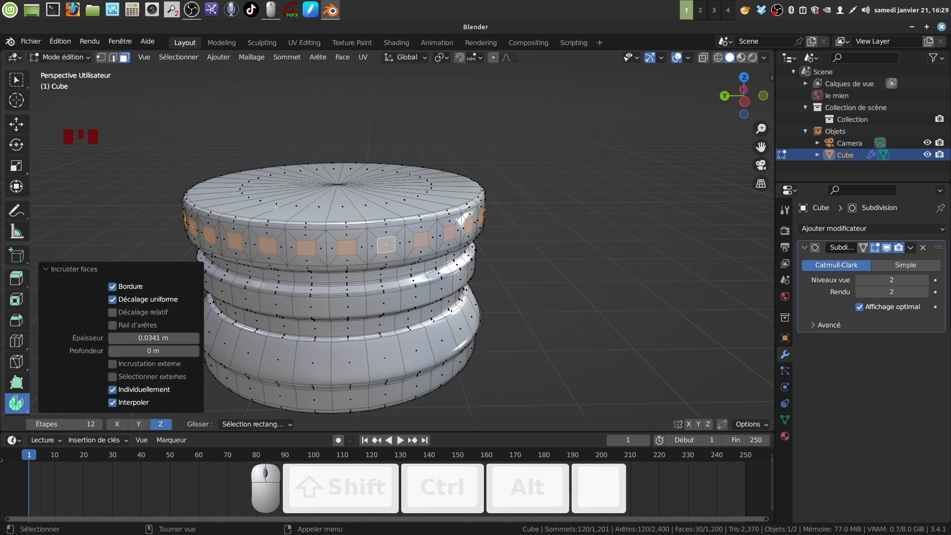
Step: Switch from the Spin tool to the box selection tool, keeping the inset faces selected
middle_drag(274, 208, 328, 190)
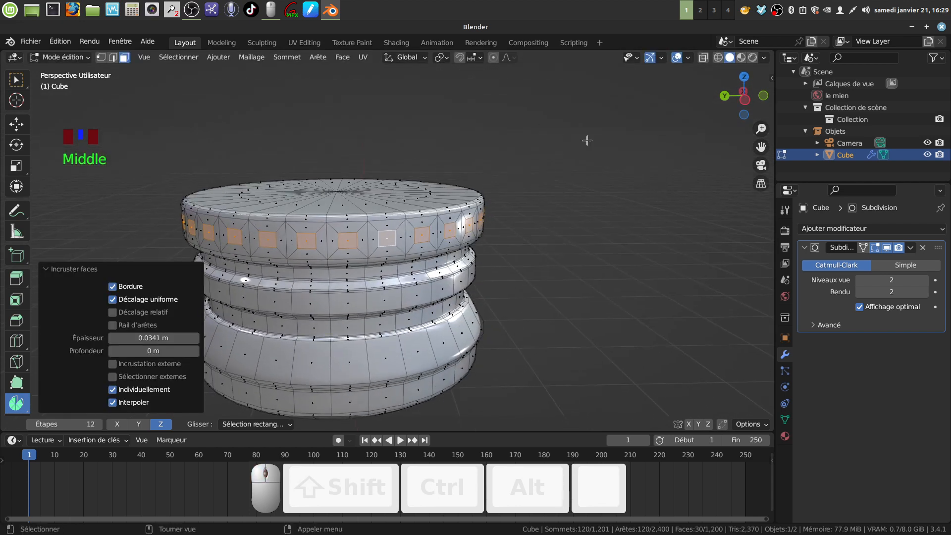
scroll(540, 239, down, 4)
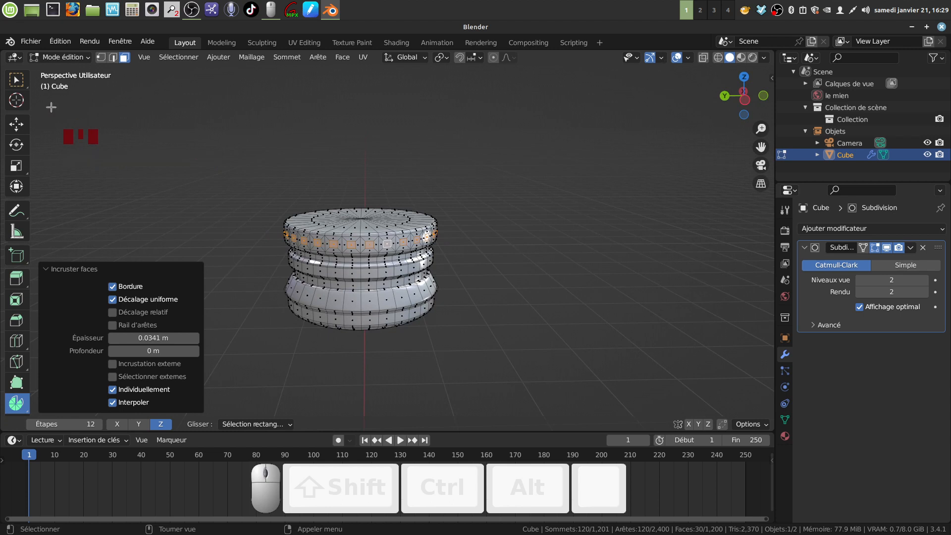
click(16, 79)
scroll(460, 267, up, 3)
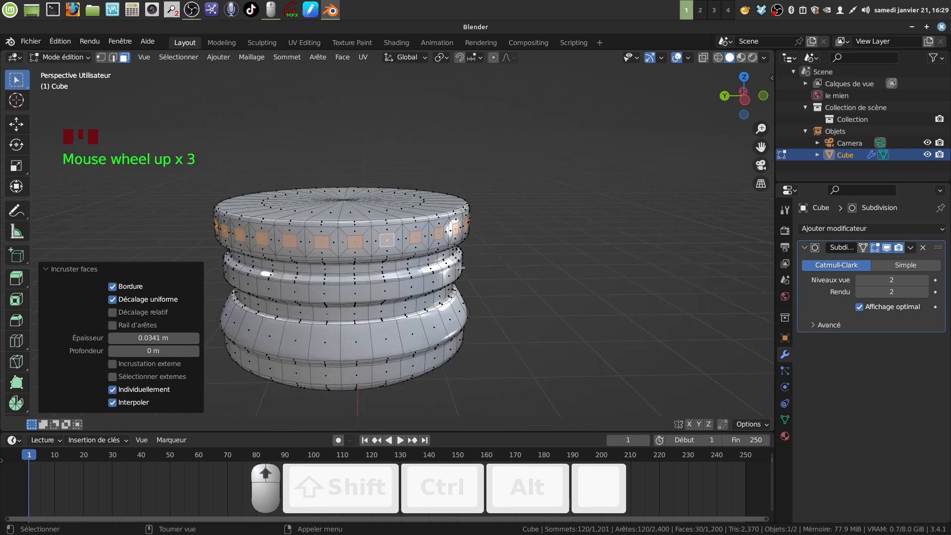
Step: Stretch the selected inset faces around the cap's top band vertically, scaling them along Z by about 2.181
middle_drag(463, 263, 498, 235)
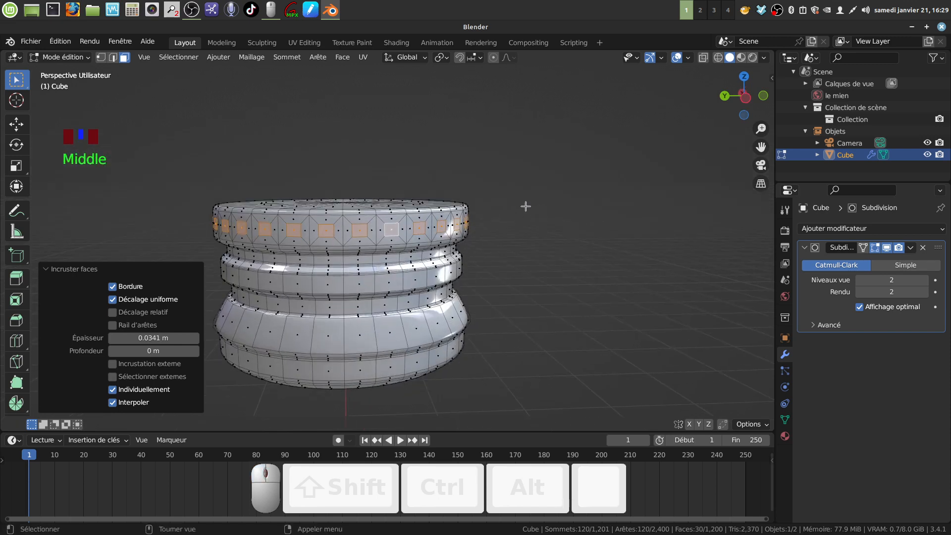
click(660, 58)
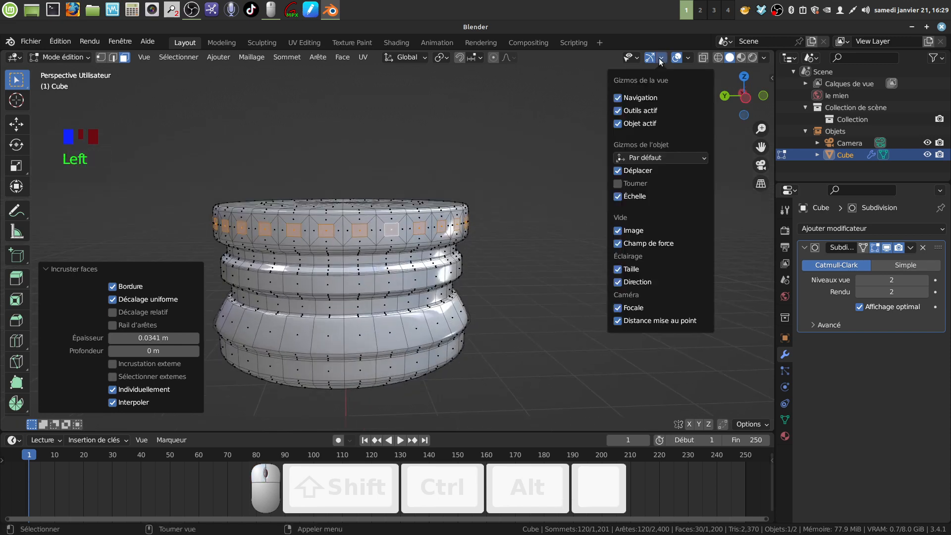
click(560, 170)
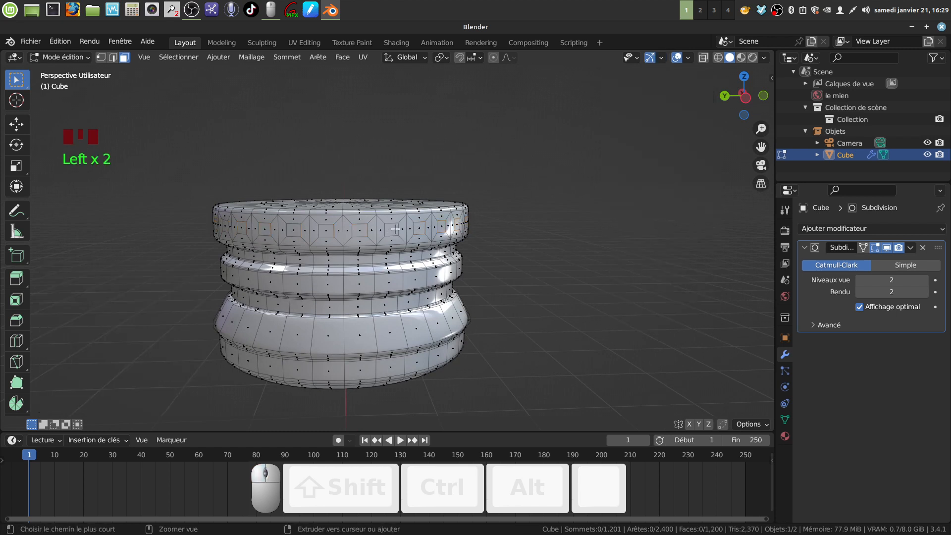
key(ctrl+z)
scroll(374, 168, up, 2)
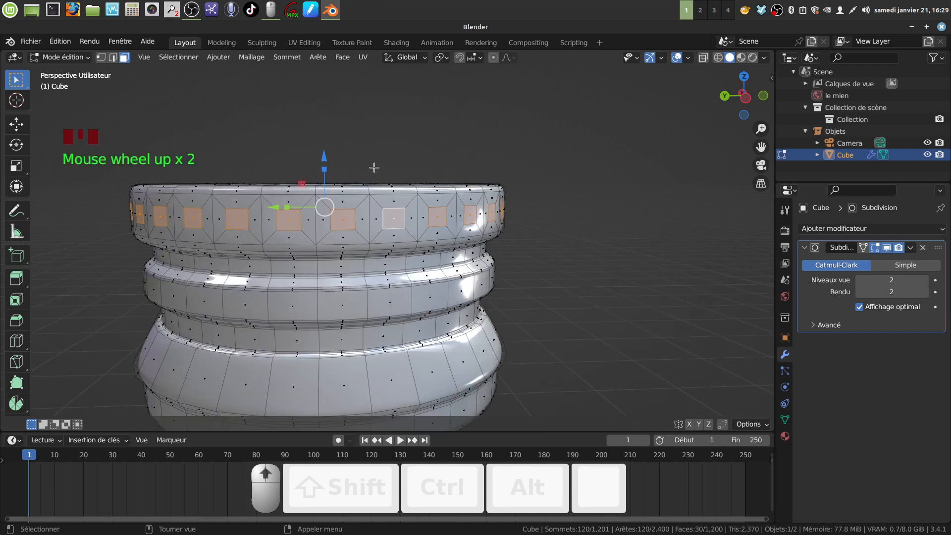
drag(325, 170, 336, 127)
scroll(335, 128, down, 2)
middle_drag(336, 128, 336, 159)
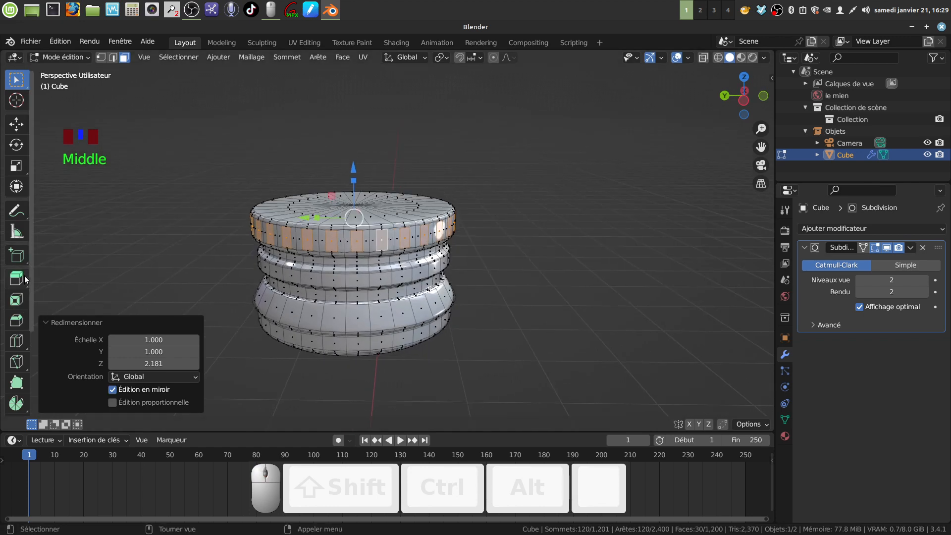
Step: Extrude the stretched grip faces outward along their normals by about 0.017 m and check the ribs in Object Mode
drag(25, 275, 99, 330)
scroll(486, 244, up, 2)
drag(281, 204, 280, 200)
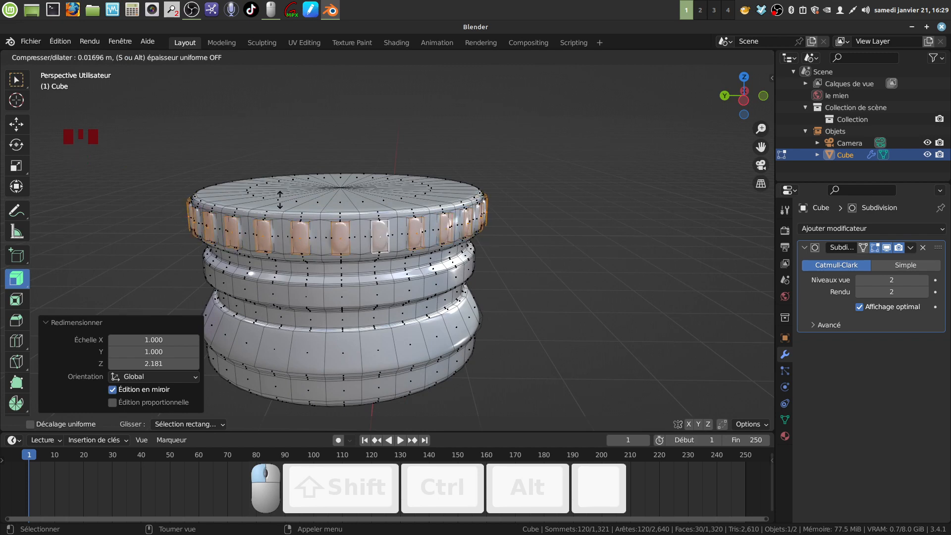
drag(280, 200, 280, 199)
middle_drag(278, 208, 423, 212)
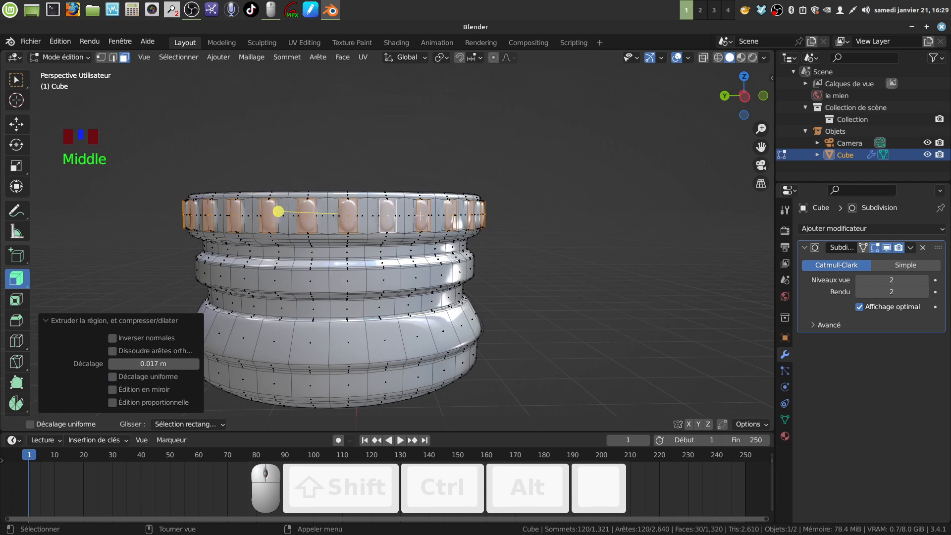
key(Tab)
key(Tab)
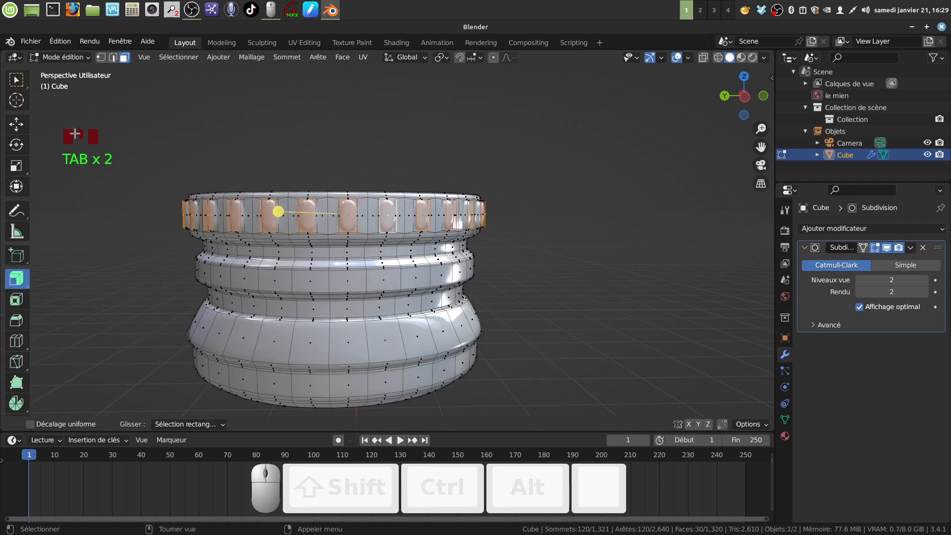
Step: Add two loop cuts around the ribbed band, one slid near its upper edge (about 0.800) and one near its lower edge (about -0.824)
click(16, 79)
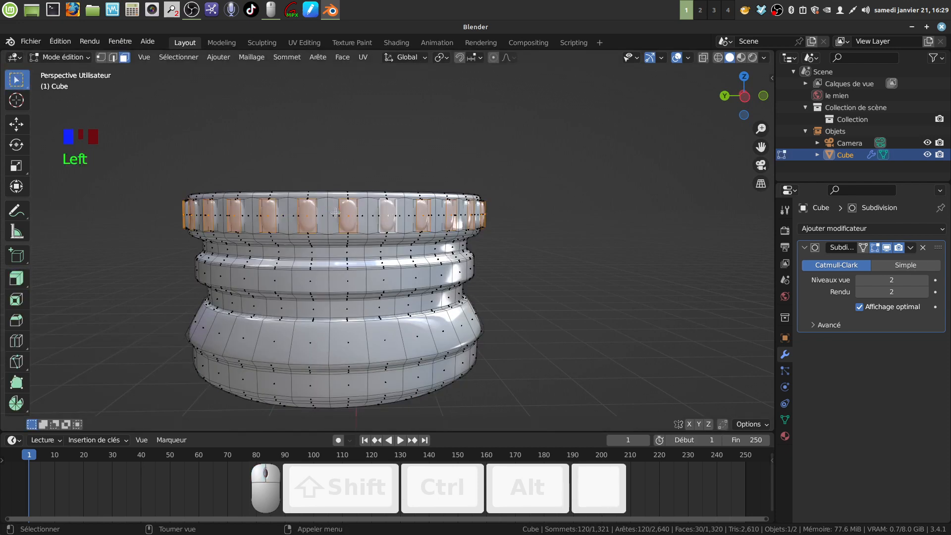
key(ctrl+r)
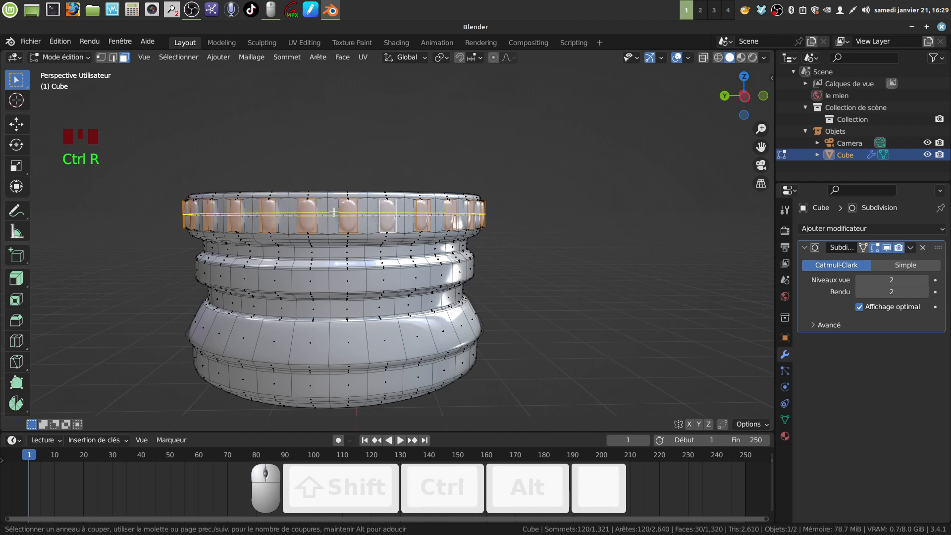
click(334, 212)
click(341, 199)
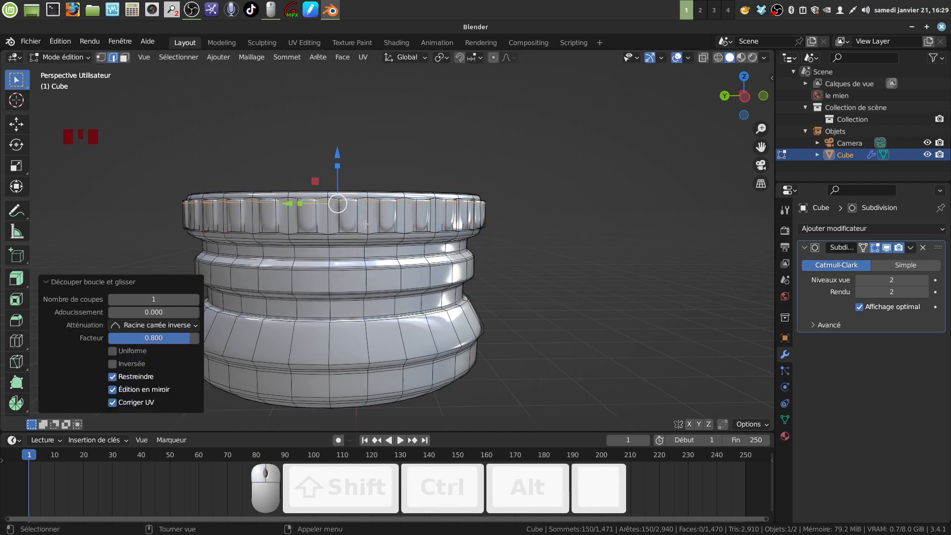
key(ctrl+r)
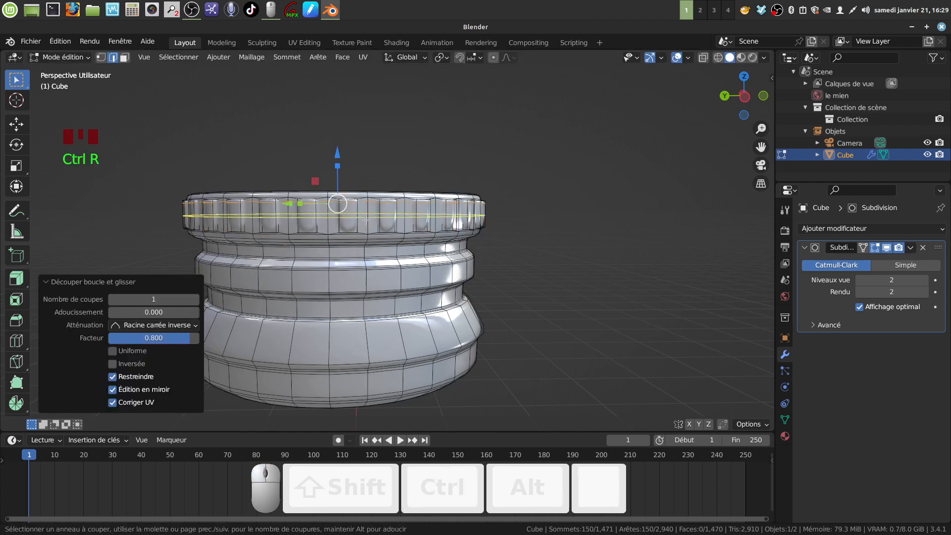
click(366, 219)
click(346, 240)
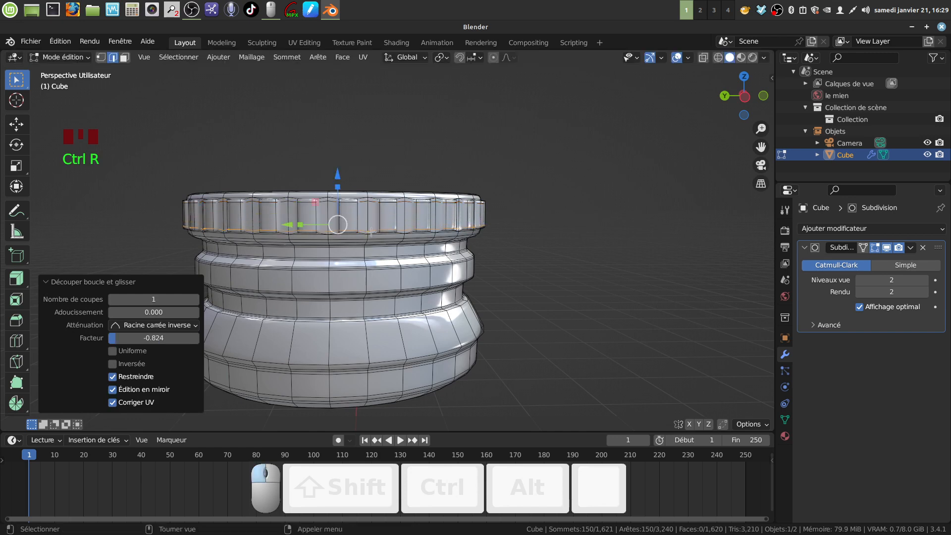
middle_drag(346, 240, 476, 218)
scroll(446, 248, down, 2)
key(Tab)
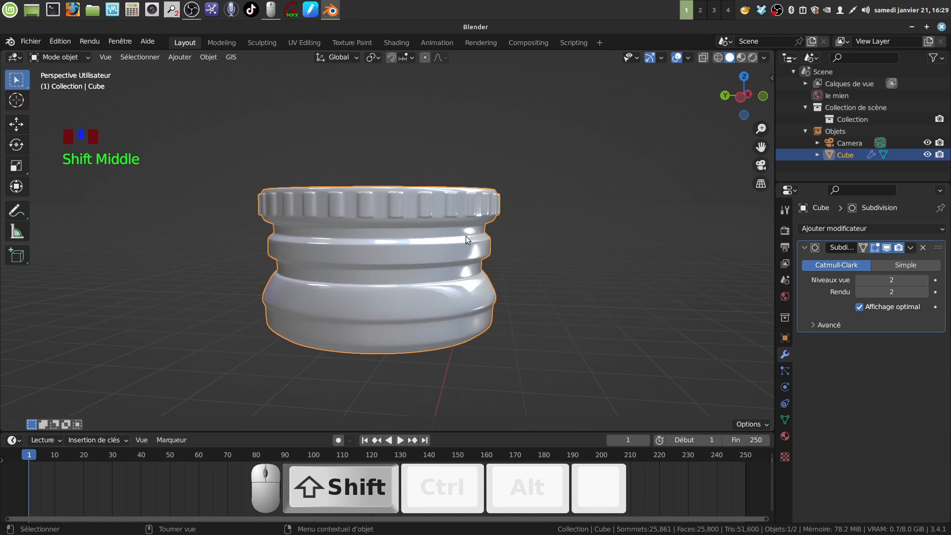
Step: In wireframe front view, select all vertices of the cap's middle ring and rotate them by about -1.72°
key(KP_1)
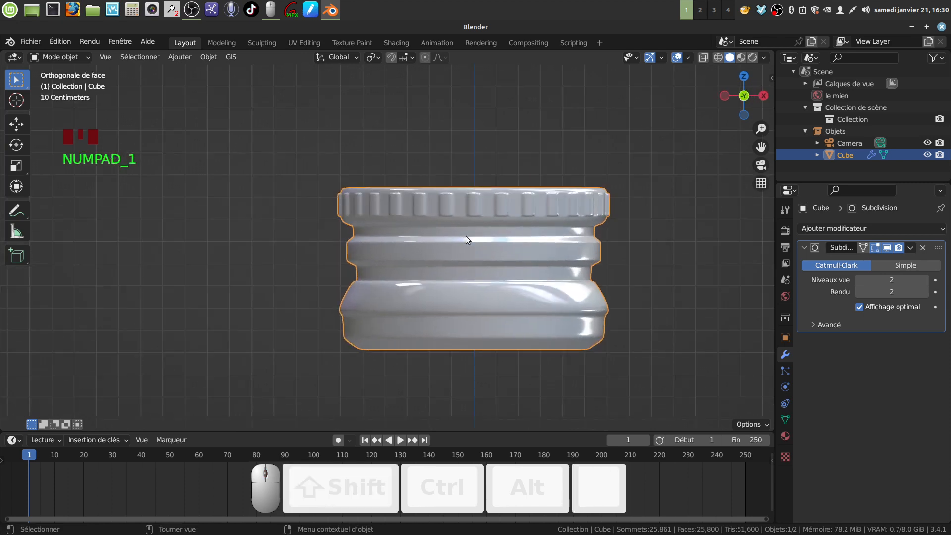
shift+middle_drag(480, 244, 377, 213)
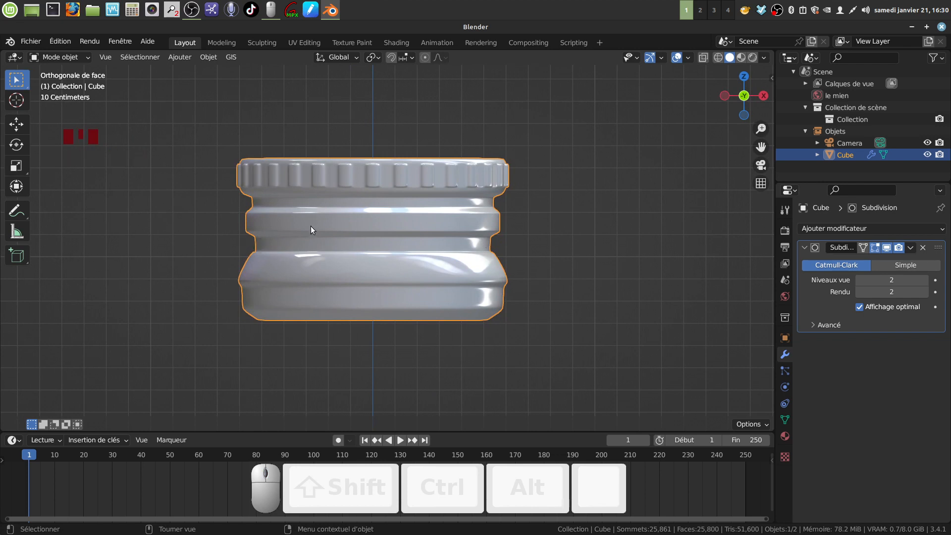
key(Tab)
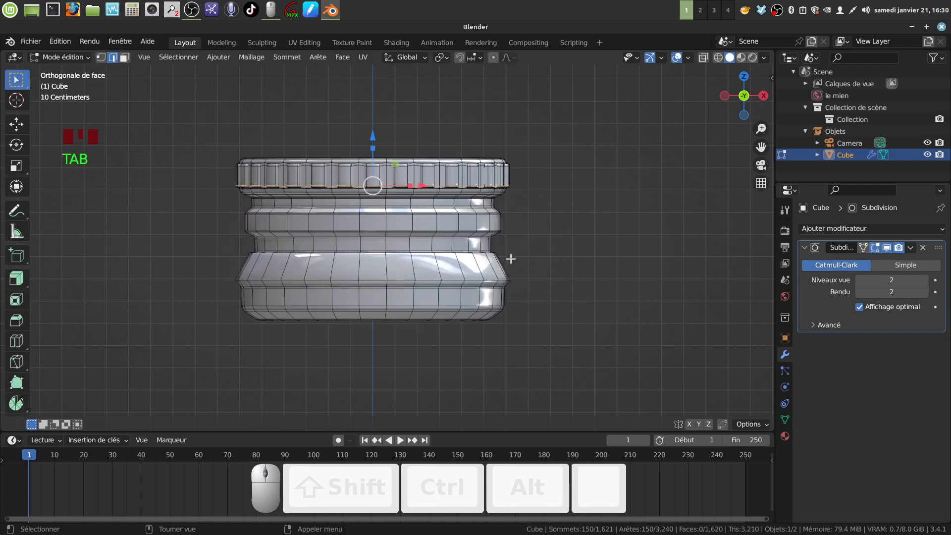
scroll(510, 258, up, 1)
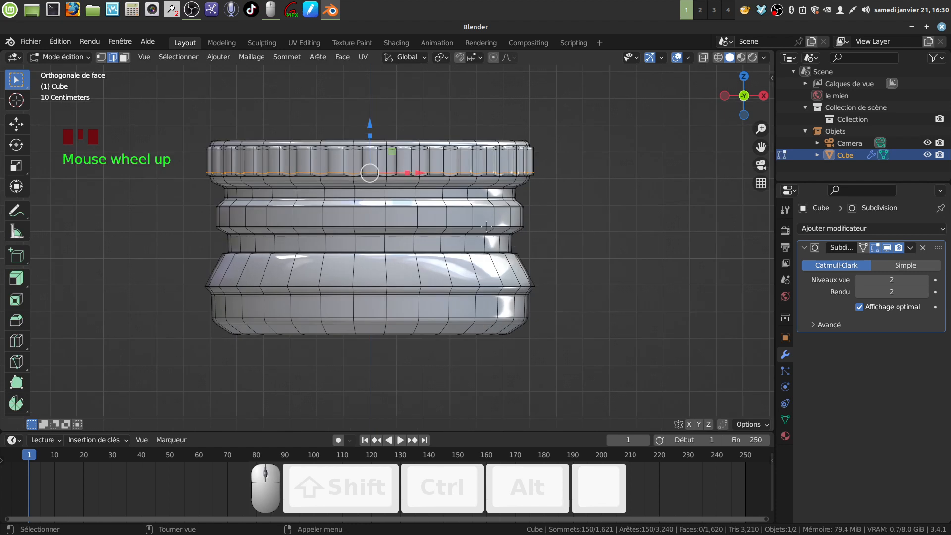
key(z)
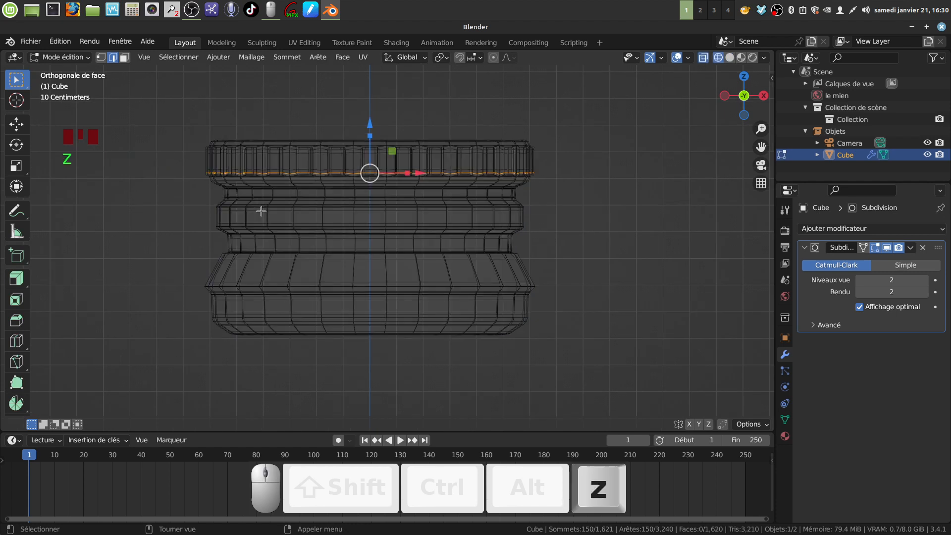
key(a)
key(a)
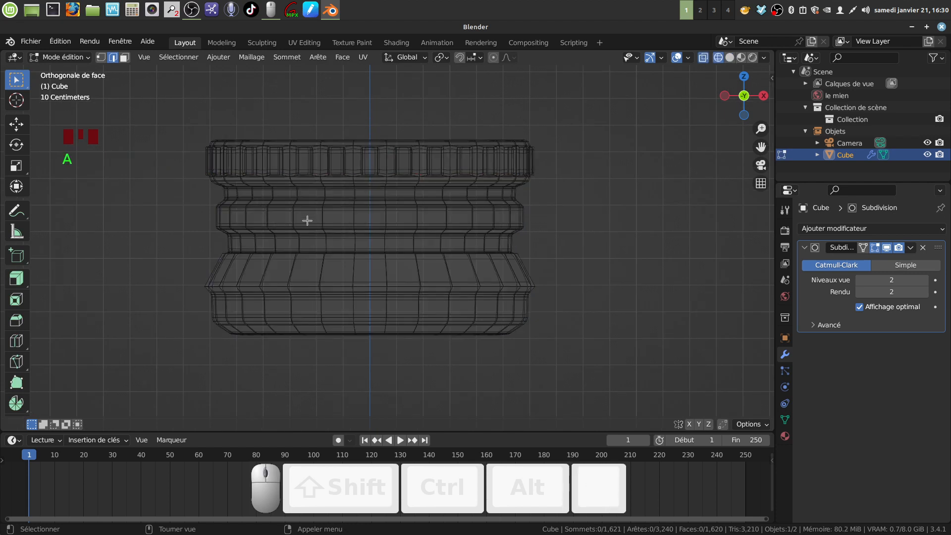
click(101, 59)
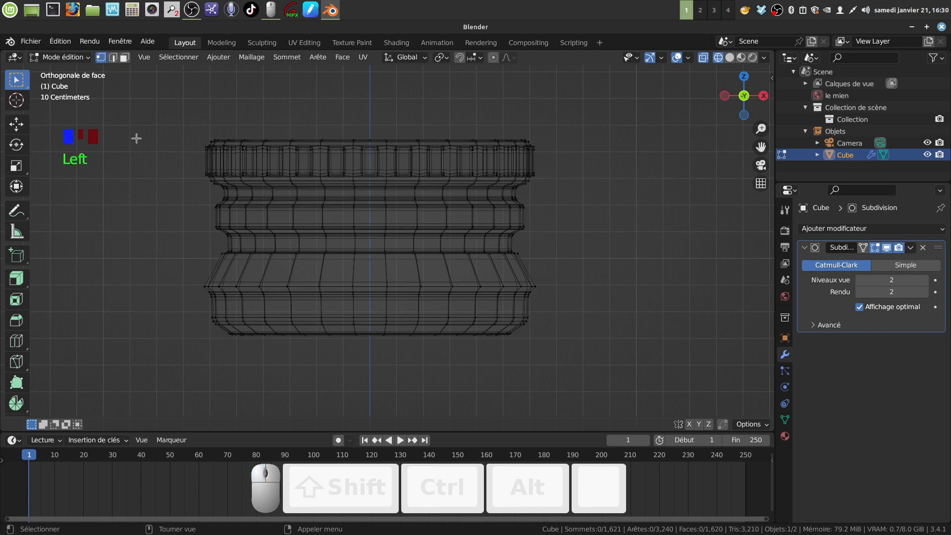
key(b)
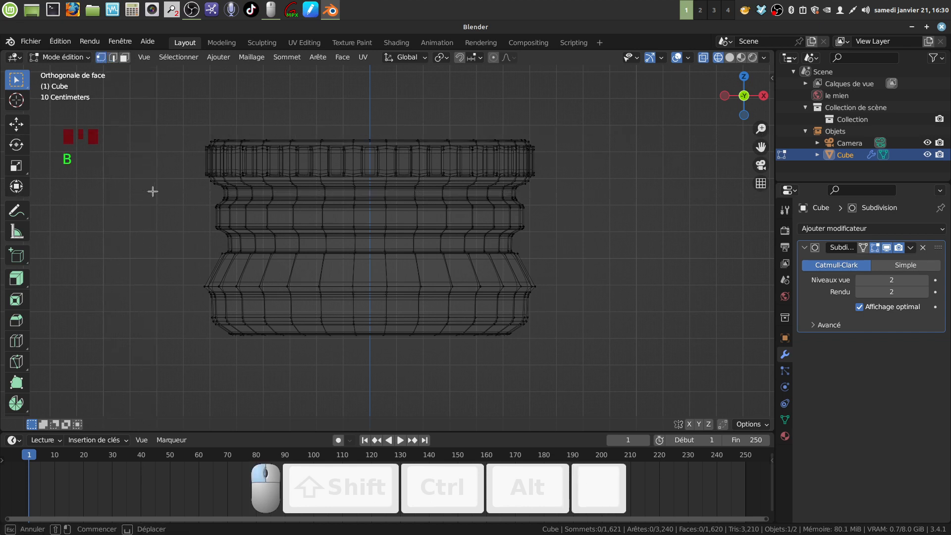
drag(153, 191, 542, 251)
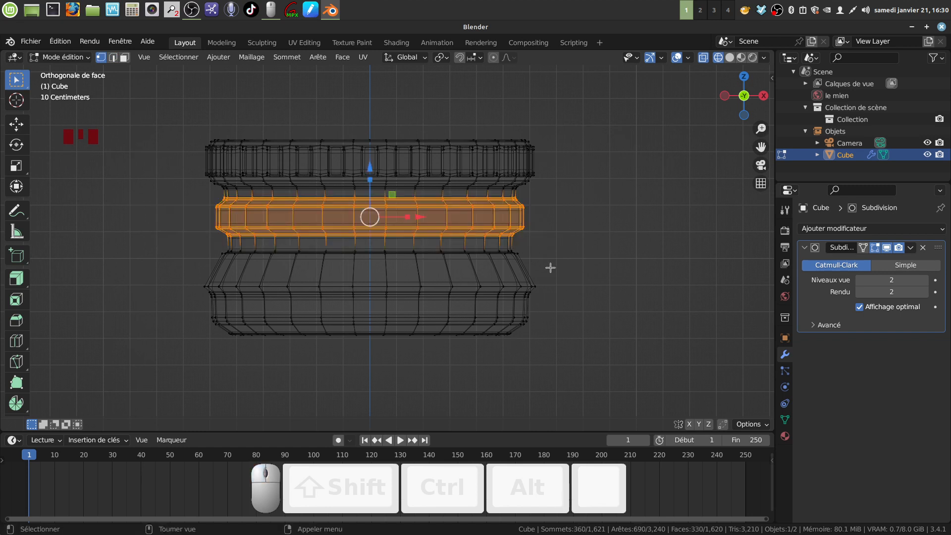
key(r)
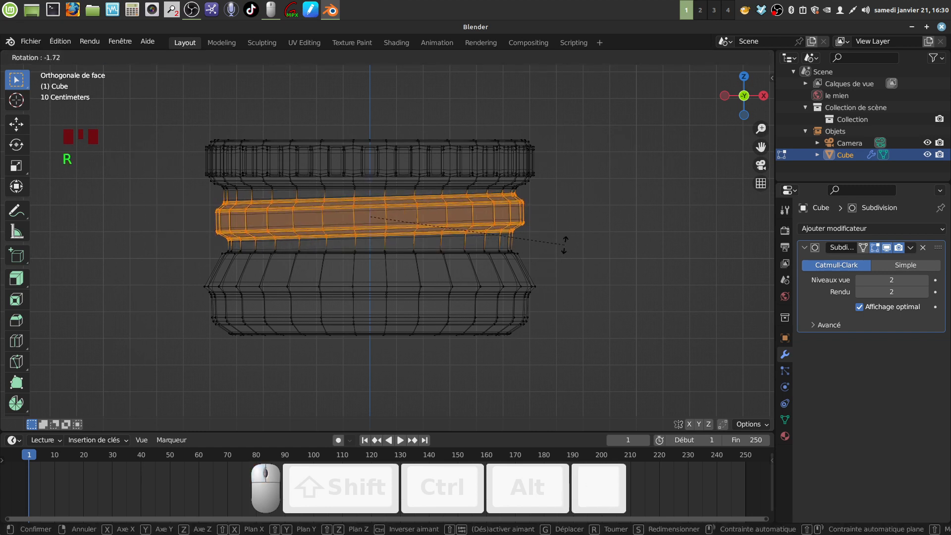
click(564, 244)
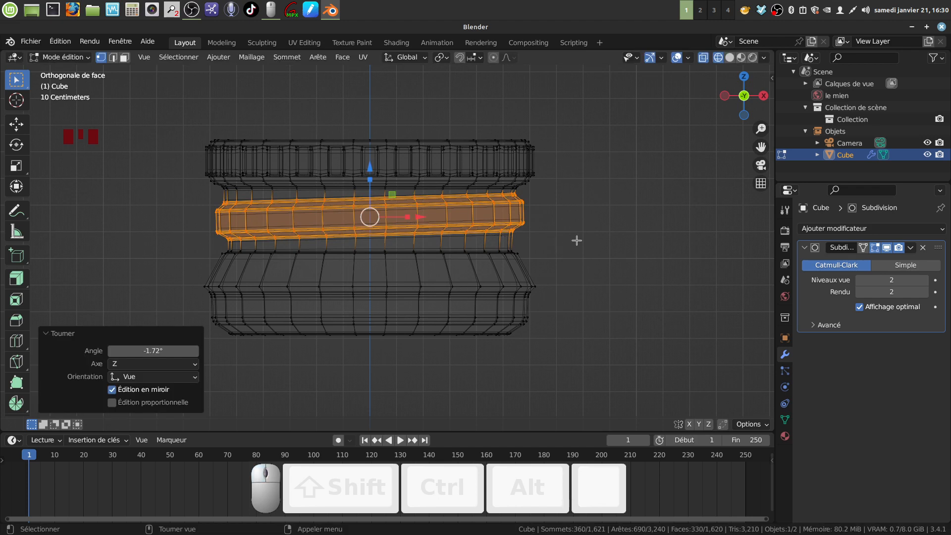
Step: Rotate the middle ring by about -2° in the right view as well, and return to solid shading in front view
key(KP_3)
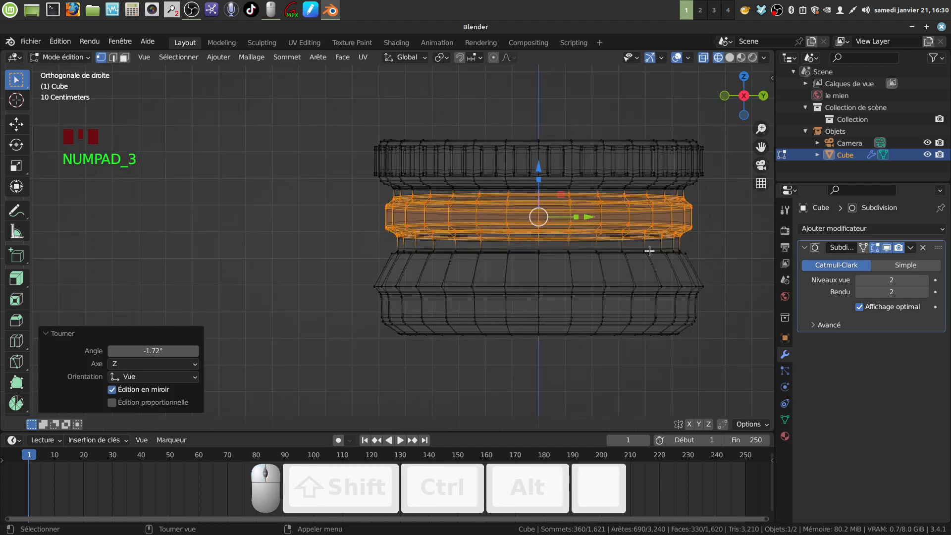
key(r)
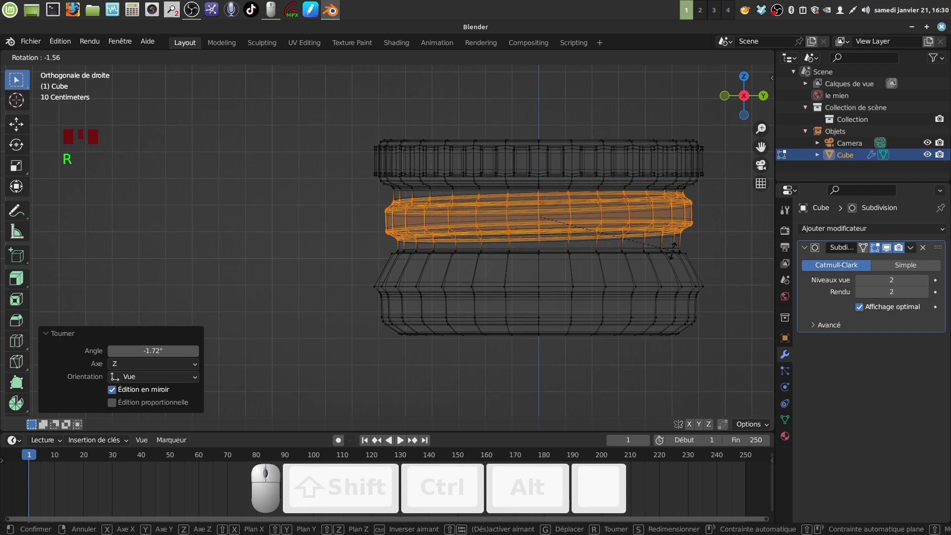
click(674, 250)
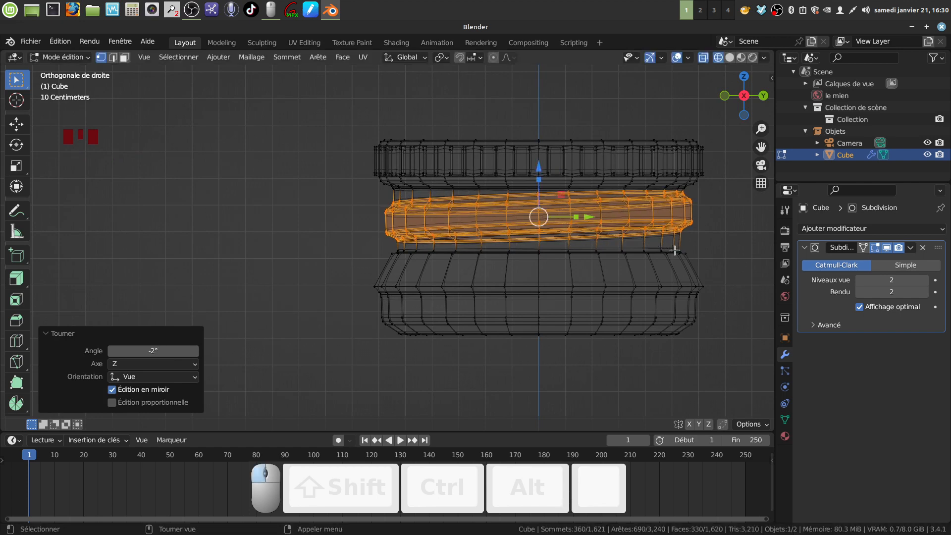
key(KP_1)
key(z)
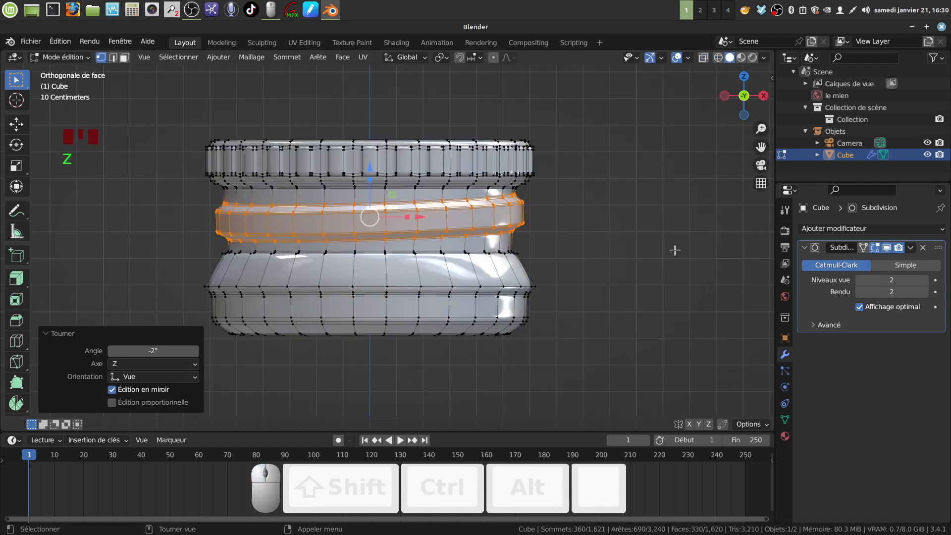
Step: Examine the cap's tilted middle ring and ribbed band in Object Mode from the front and at an angle
key(Tab)
scroll(534, 232, down, 4)
mouse_move(534, 232)
shift+middle_down()
mouse_move(530, 209)
mouse_move(530, 232)
shift+middle_up()
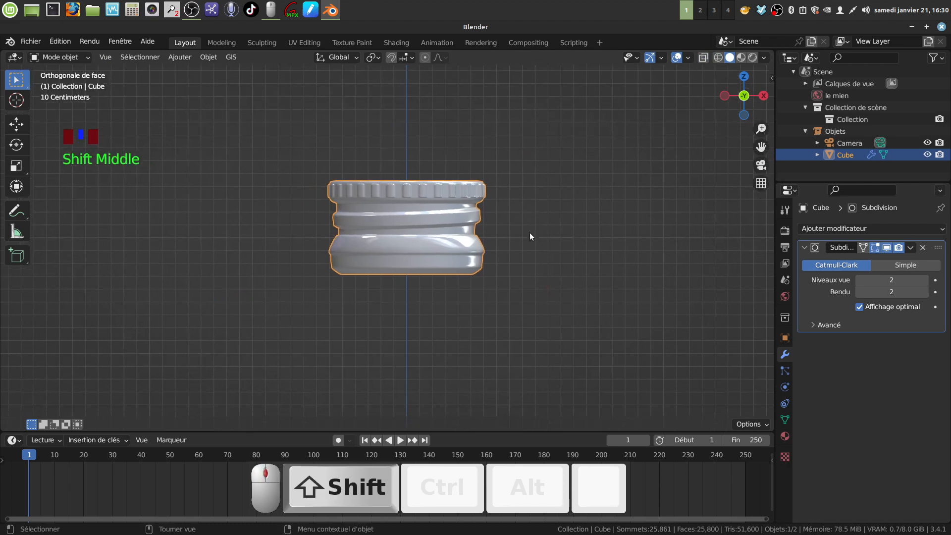
scroll(530, 261, up, 2)
scroll(541, 289, up, 2)
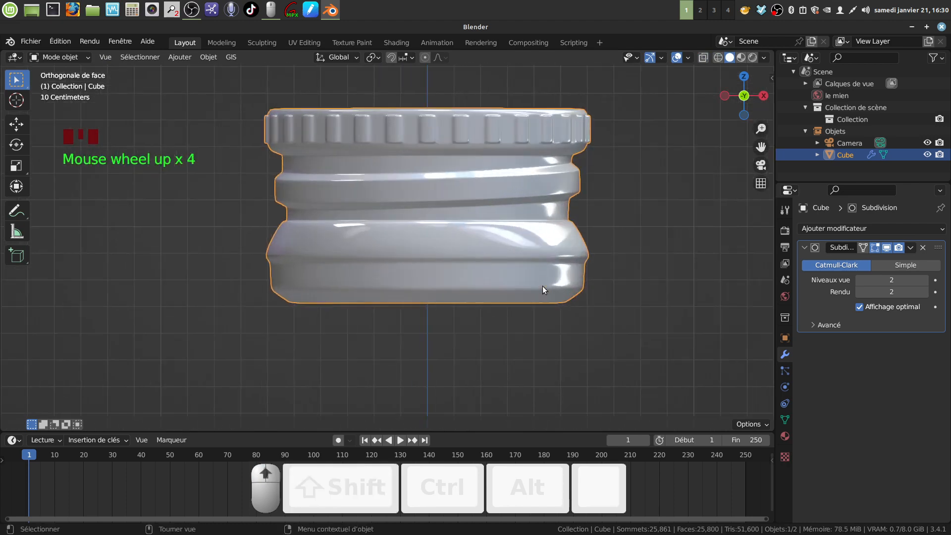
key(Tab)
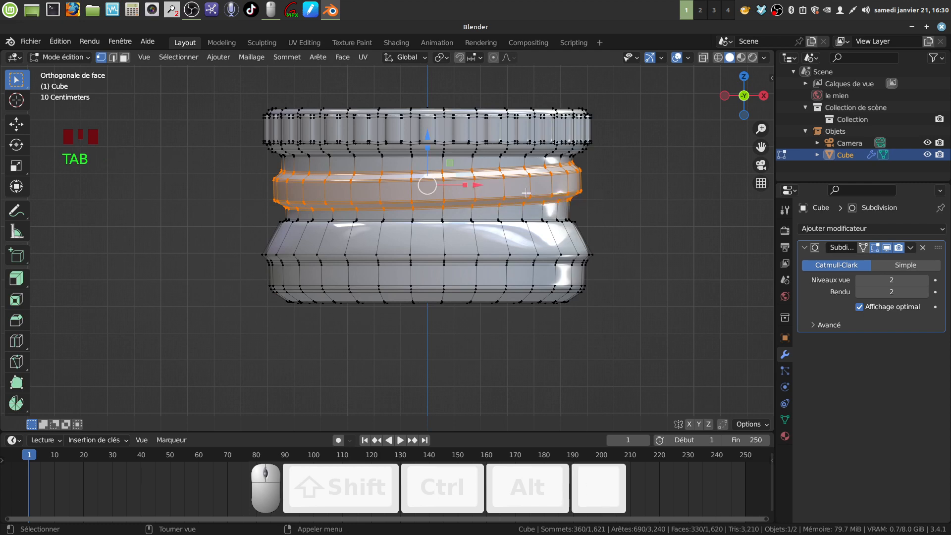
key(Tab)
scroll(528, 196, down, 2)
middle_drag(528, 198, 508, 231)
scroll(510, 221, down, 3)
scroll(418, 230, up, 2)
Step: Apply the Subdivision modifier to the cap
key(KP_1)
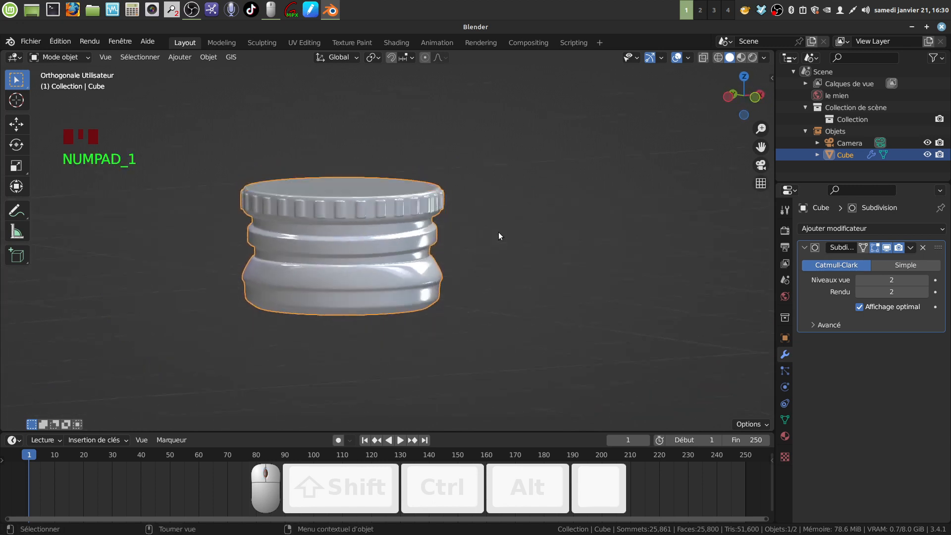
middle_drag(483, 252, 484, 263)
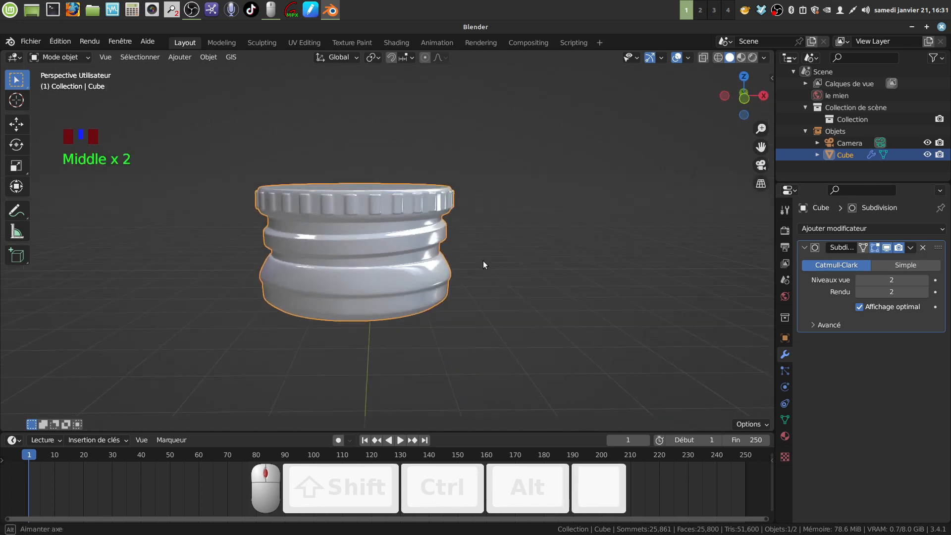
click(912, 249)
click(859, 260)
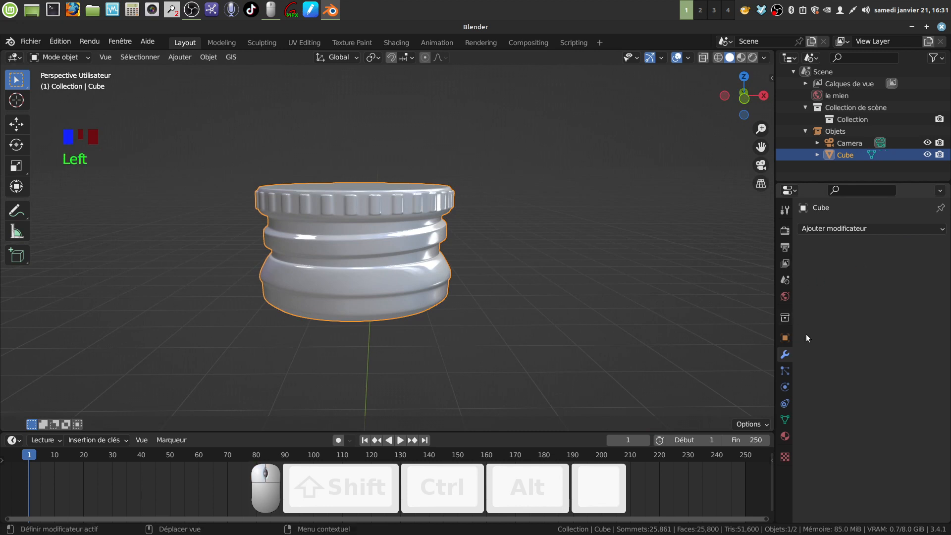
Step: Create a new material on the cap and set its base colour to orange with hue 0.058, saturation 0.807 and value 0.800
click(784, 438)
click(879, 278)
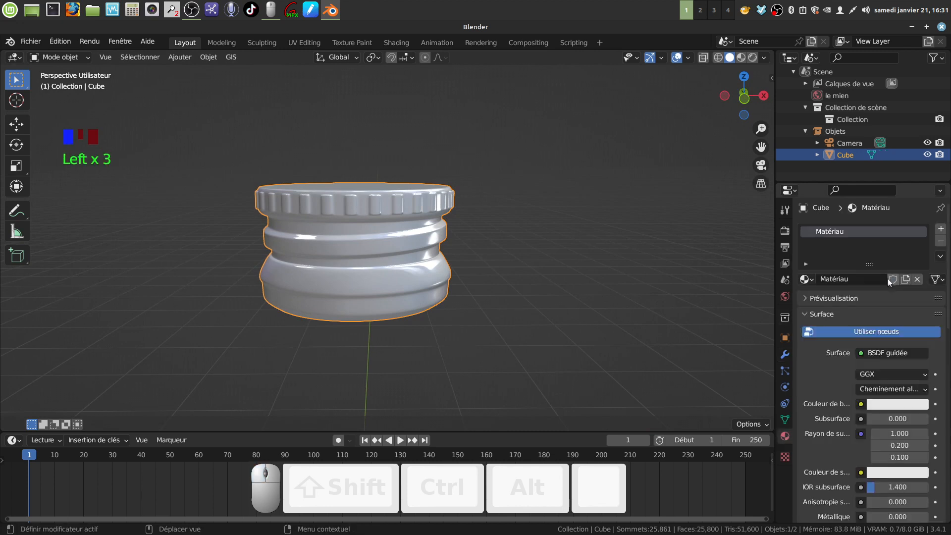
click(898, 405)
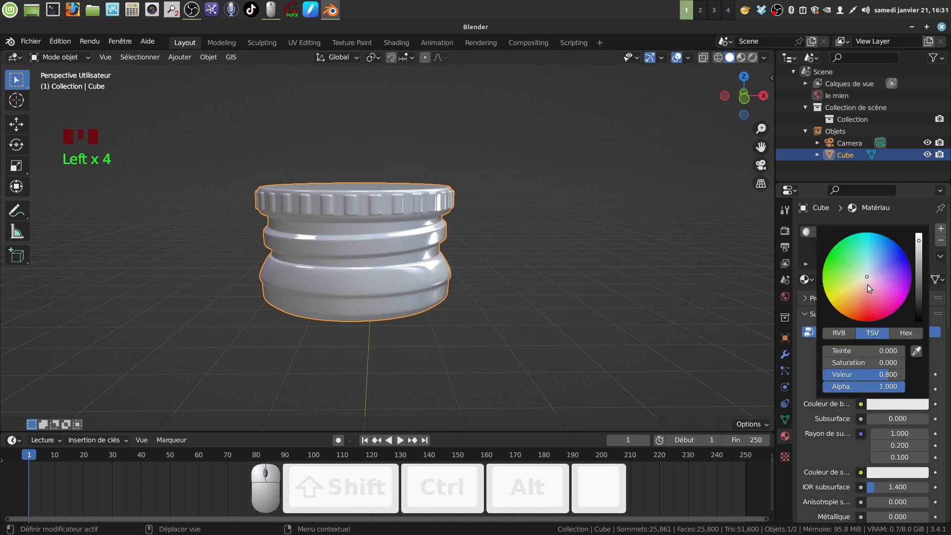
drag(867, 285, 855, 296)
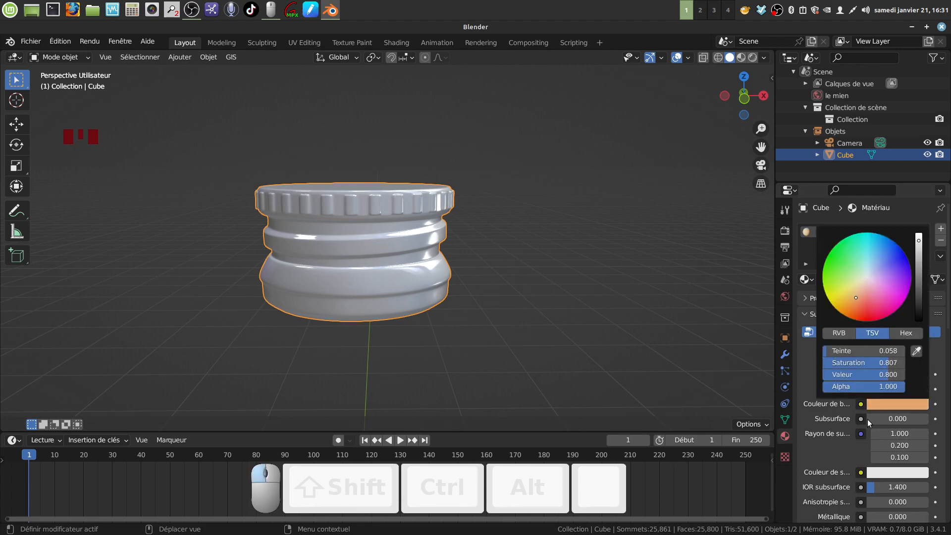
Step: Set the cap material's metallic to 1.000, specular to 0.000 and roughness to 0.095
scroll(889, 468, down, 3)
mouse_move(873, 459)
mouse_down()
mouse_move(928, 458)
mouse_move(867, 472)
mouse_up()
drag(905, 503, 898, 503)
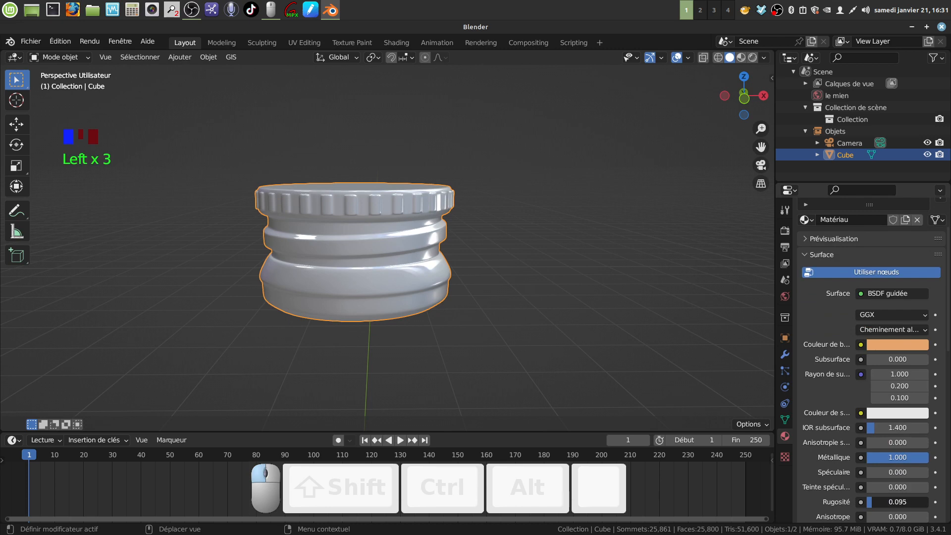
right_click(873, 500)
drag(877, 503, 878, 504)
Step: Show the viewport in rendered shading and deselect the cap
middle_drag(585, 261, 581, 277)
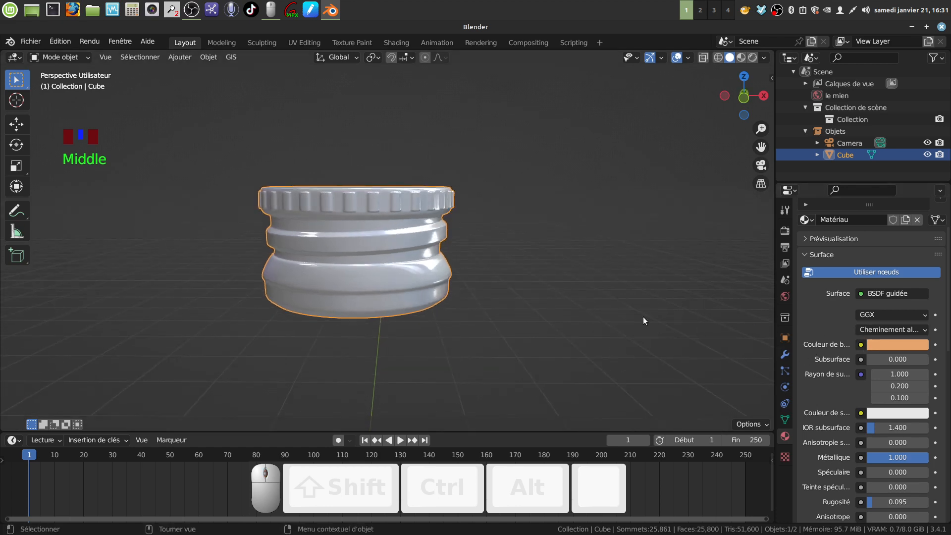
click(753, 58)
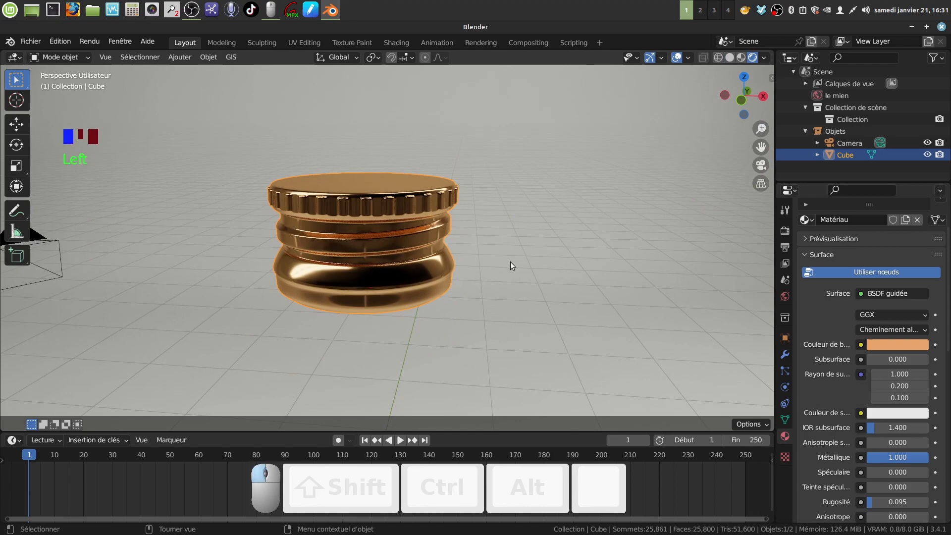
click(510, 261)
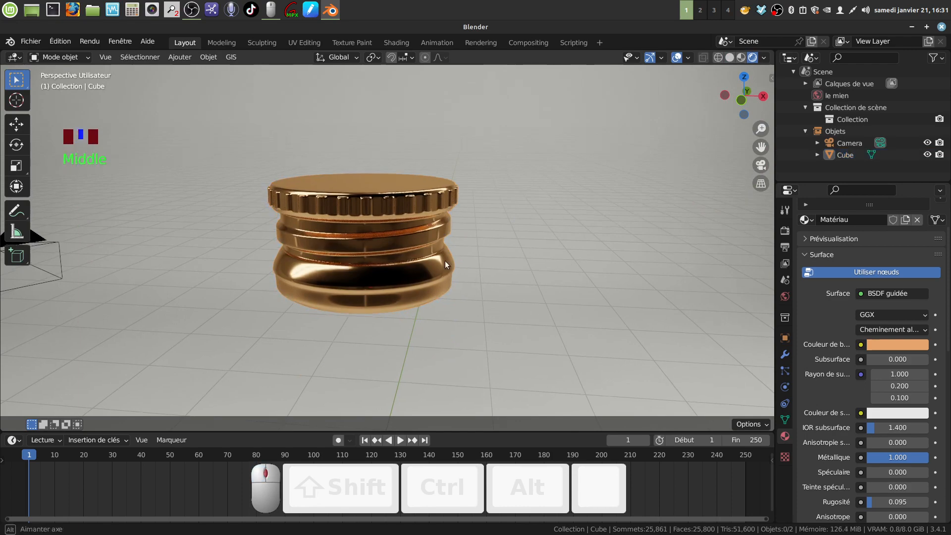
Step: Examine the rendered cap's ribs, tilted ring and metallic reflections from several angles
middle_drag(445, 260, 445, 213)
middle_drag(304, 227, 423, 262)
middle_drag(403, 180, 435, 214)
middle_drag(455, 250, 423, 214)
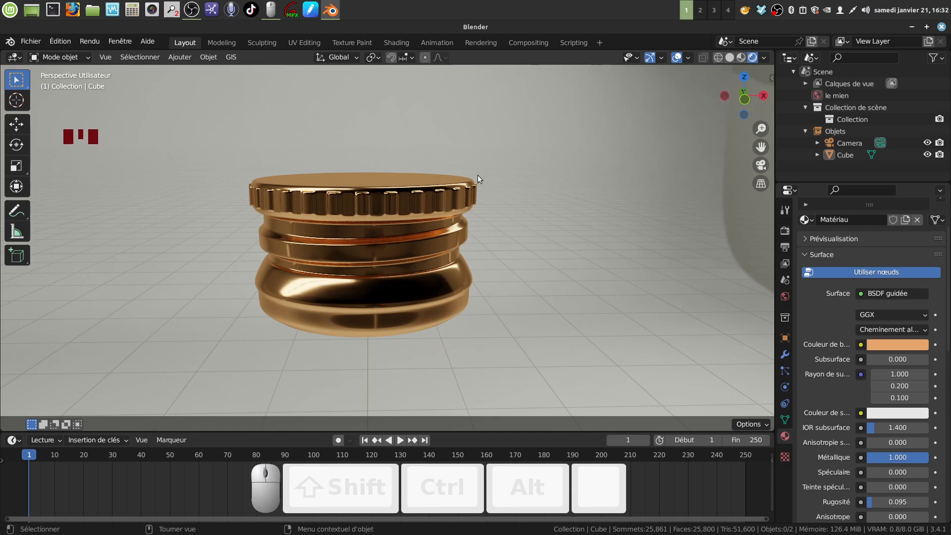
middle_drag(477, 176, 476, 208)
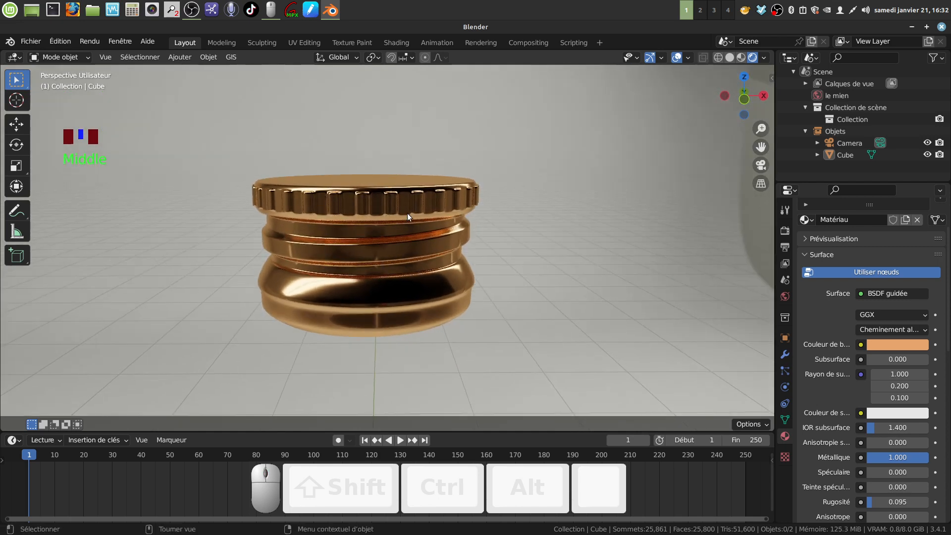
mouse_move(407, 213)
middle_down()
mouse_move(388, 199)
mouse_move(406, 216)
mouse_move(389, 212)
mouse_move(411, 225)
mouse_move(391, 216)
middle_up()
middle_drag(353, 242, 491, 192)
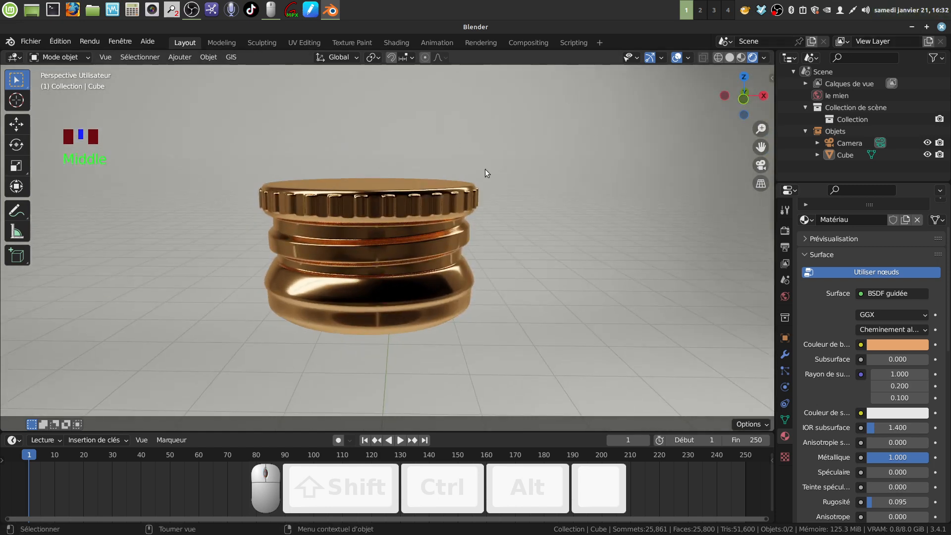
Step: Minimize Blender, open YouTube from the Chaine Blender desktop shortcut and go to the Blender Moonboots channel
click(910, 25)
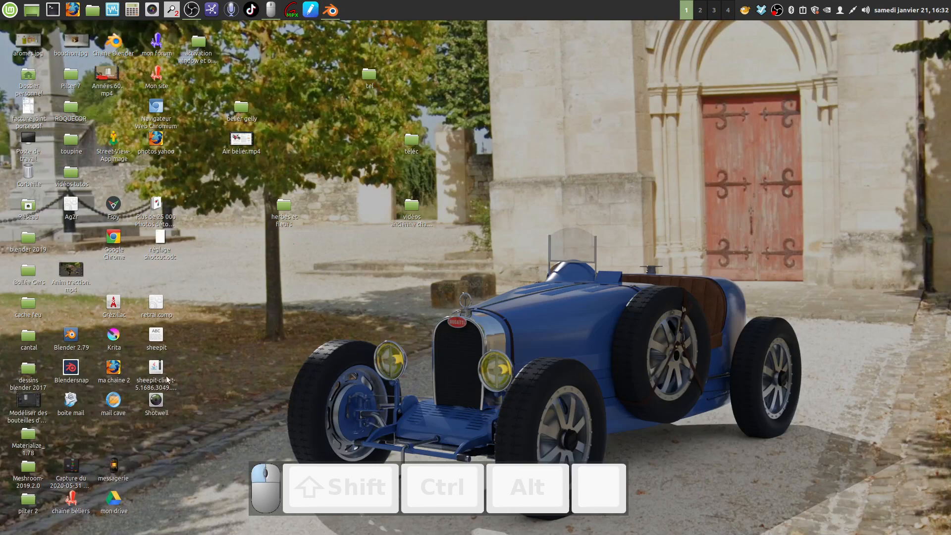
double_click(114, 44)
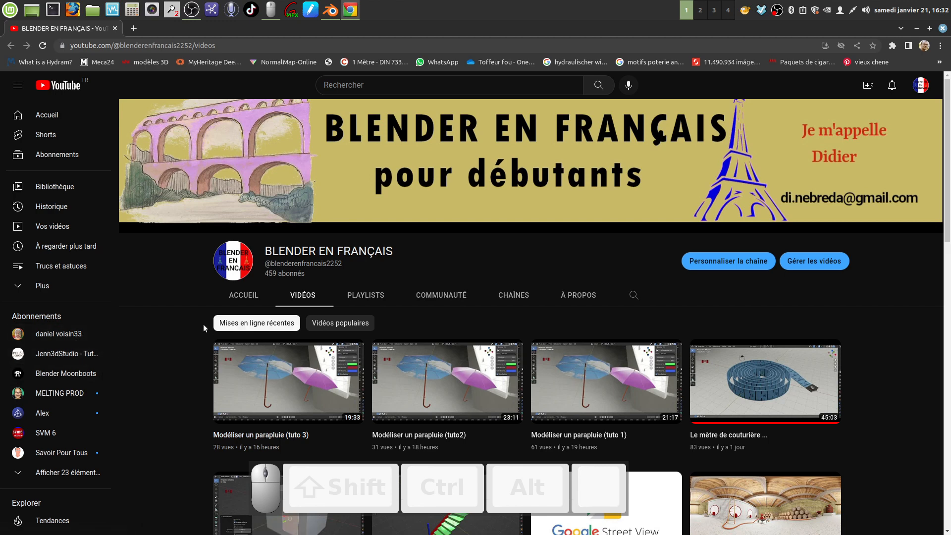
click(63, 375)
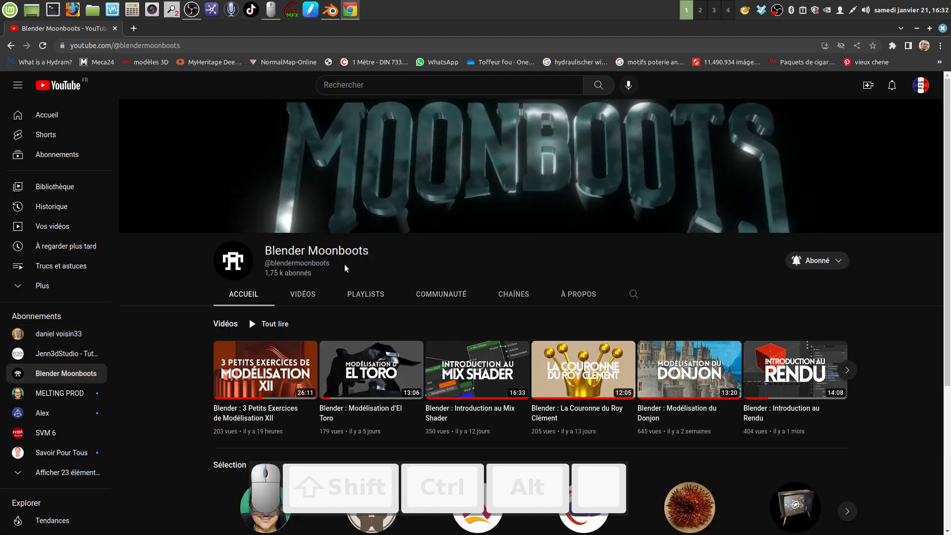
Step: Open "Blender : 3 Petits Exercices de Modélisation XII" from the channel's videos and pause its playback
scroll(464, 248, down, 2)
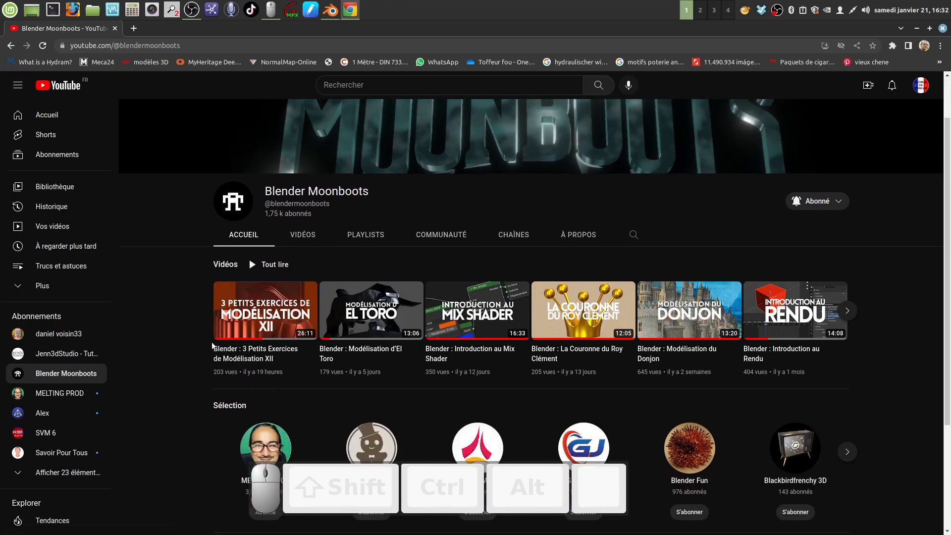
click(300, 236)
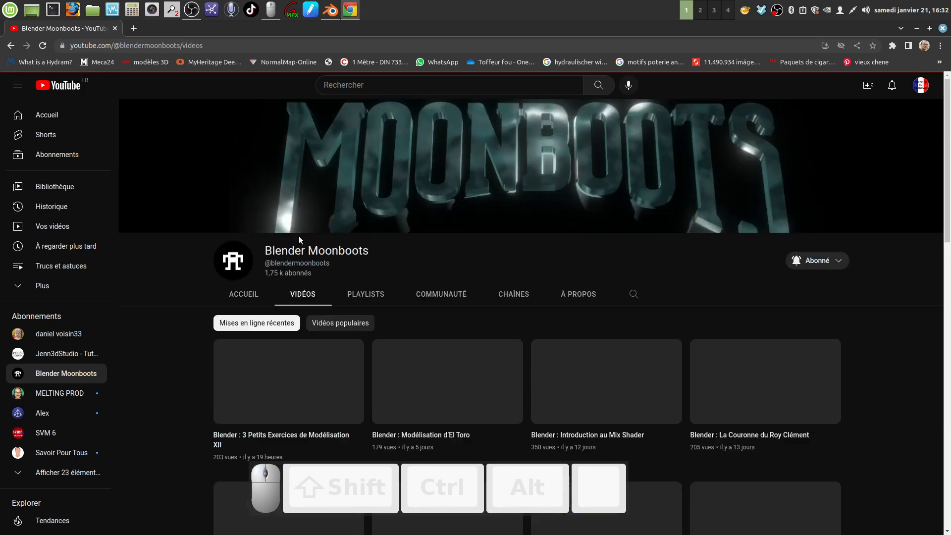
scroll(260, 347, down, 2)
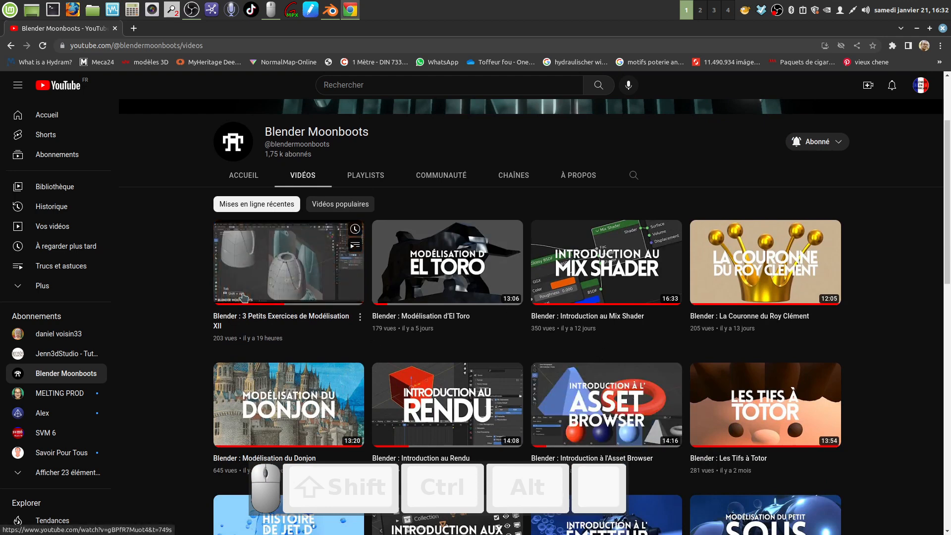
click(299, 316)
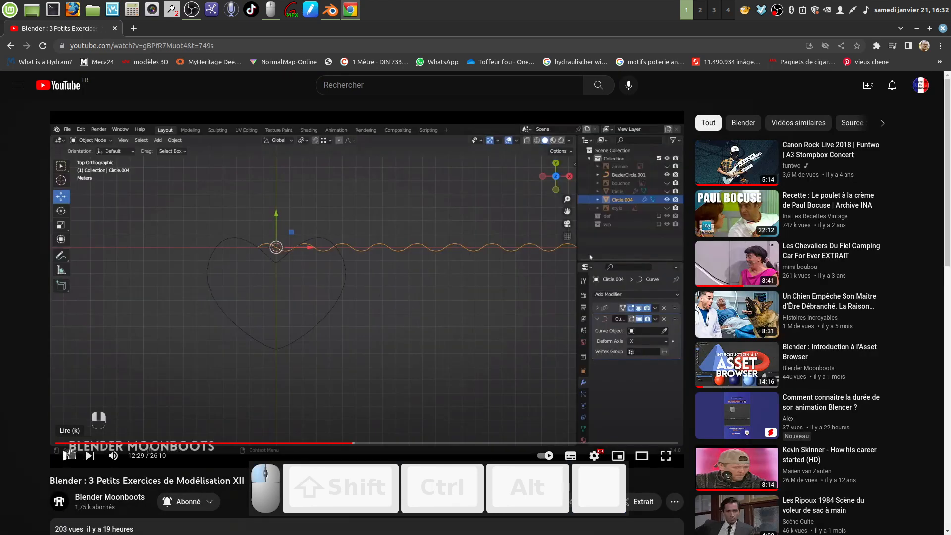
click(66, 456)
Step: Look over the video page with its description and pinned comment, and switch back to Blender
scroll(375, 326, down, 4)
scroll(366, 307, up, 4)
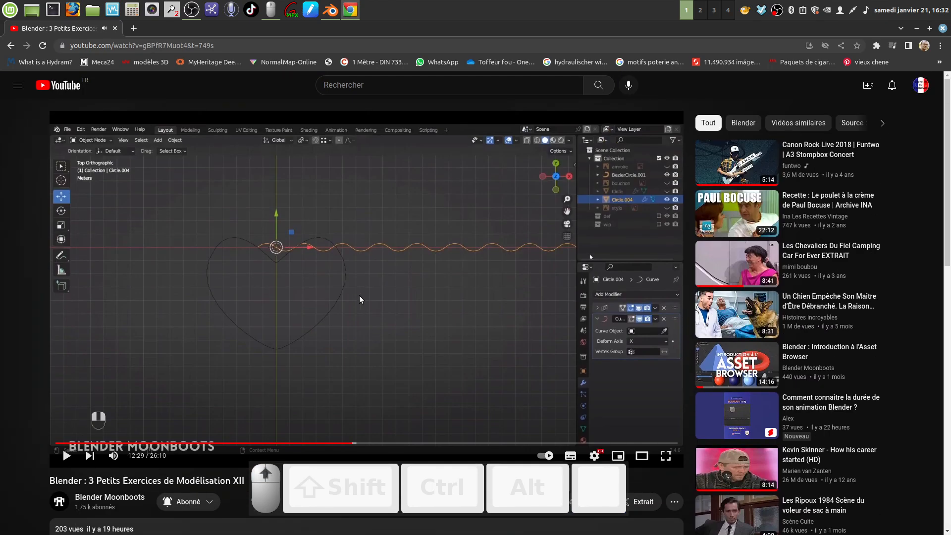
scroll(356, 299, down, 5)
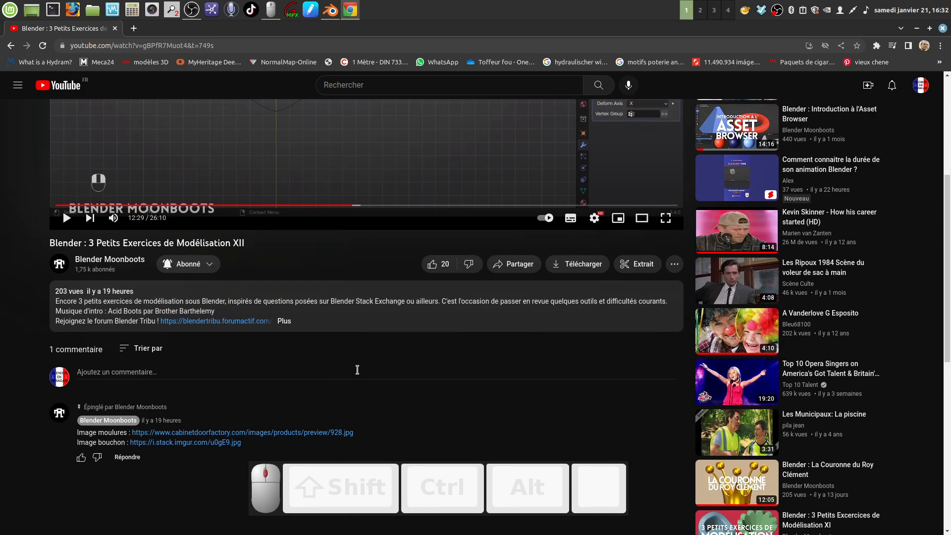
scroll(357, 370, up, 5)
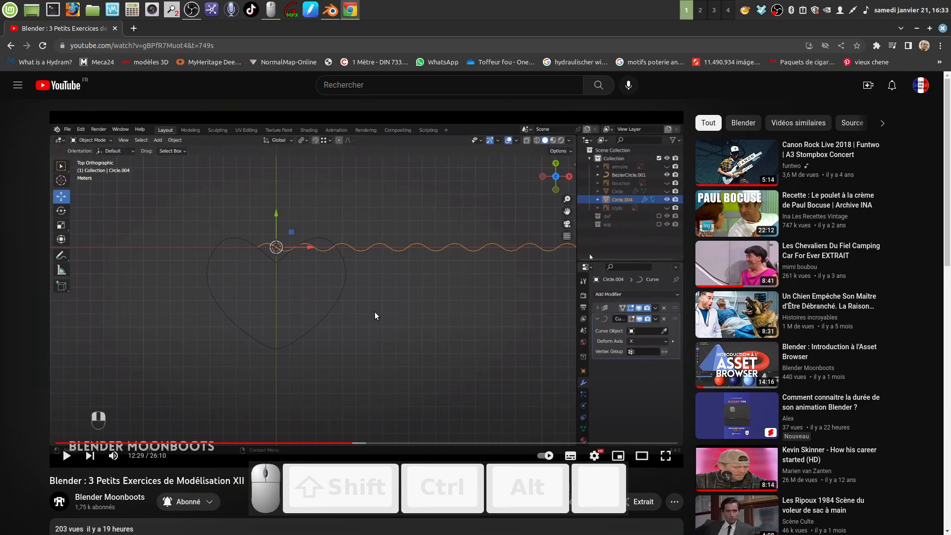
scroll(376, 307, down, 4)
scroll(382, 282, up, 4)
scroll(362, 394, down, 3)
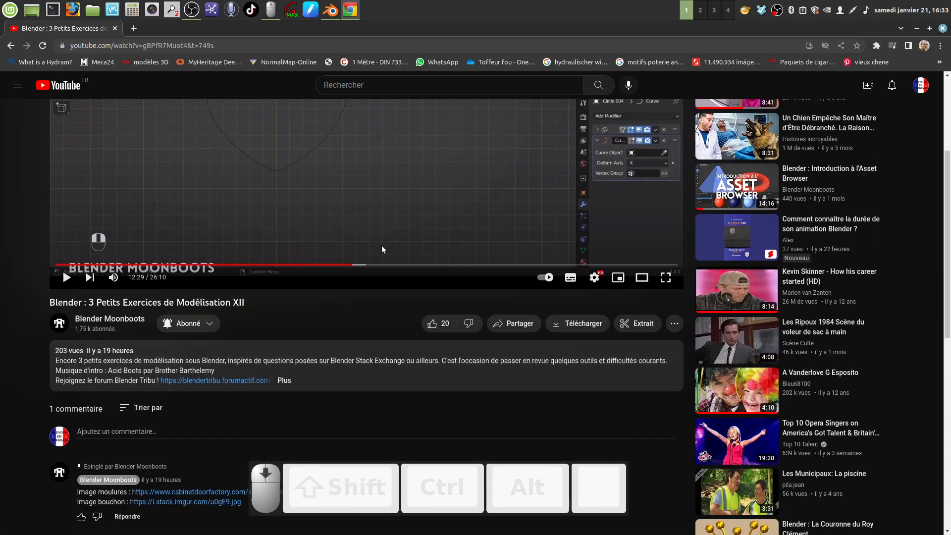
scroll(382, 249, up, 3)
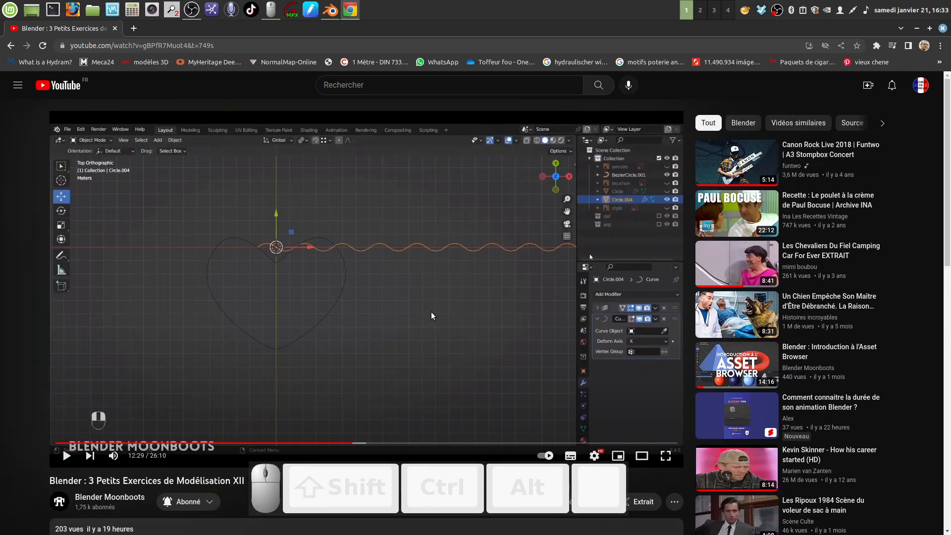
scroll(399, 315, down, 2)
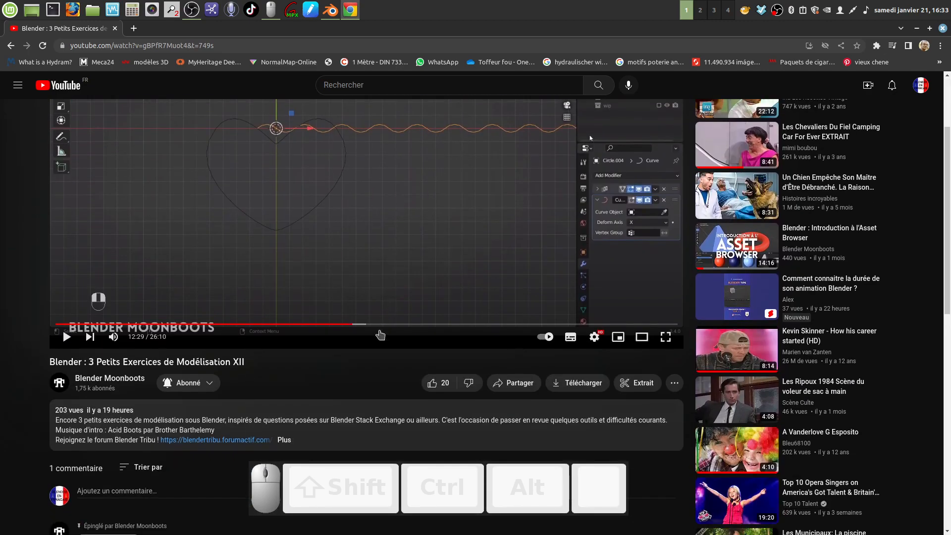
scroll(380, 336, down, 3)
scroll(435, 417, up, 4)
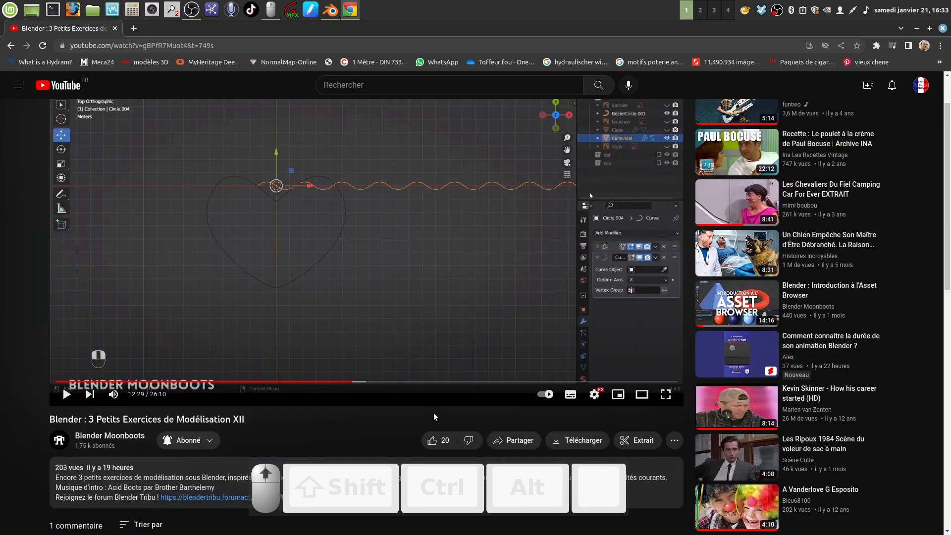
scroll(435, 417, up, 1)
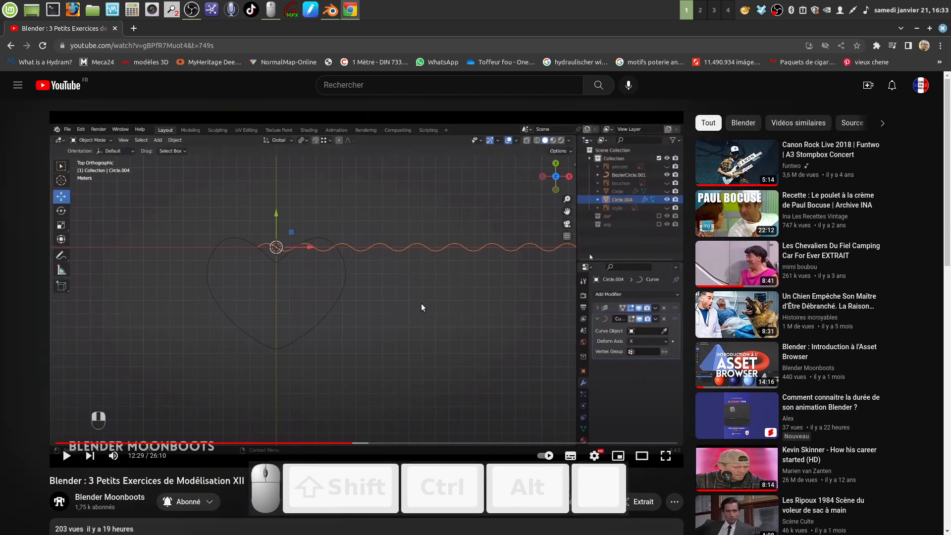
scroll(403, 317, down, 2)
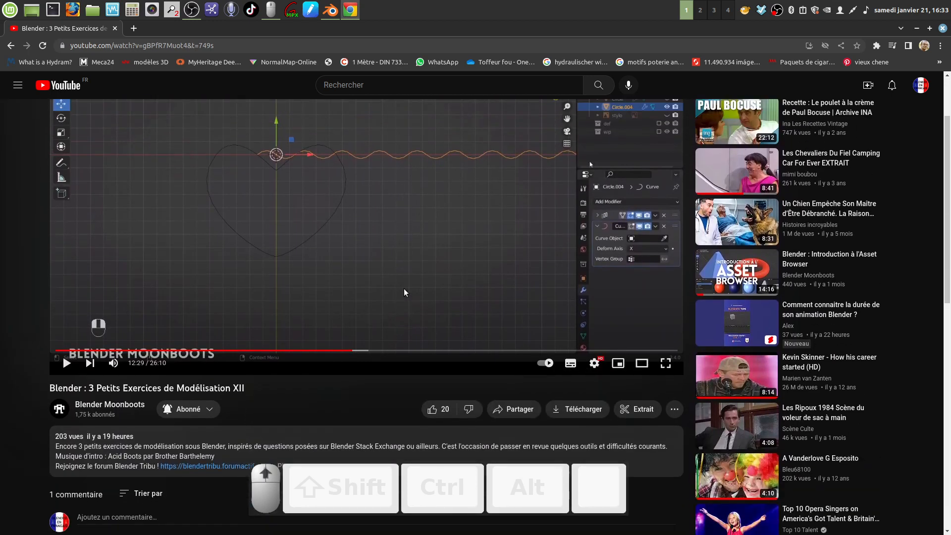
scroll(319, 299, up, 2)
scroll(320, 313, down, 3)
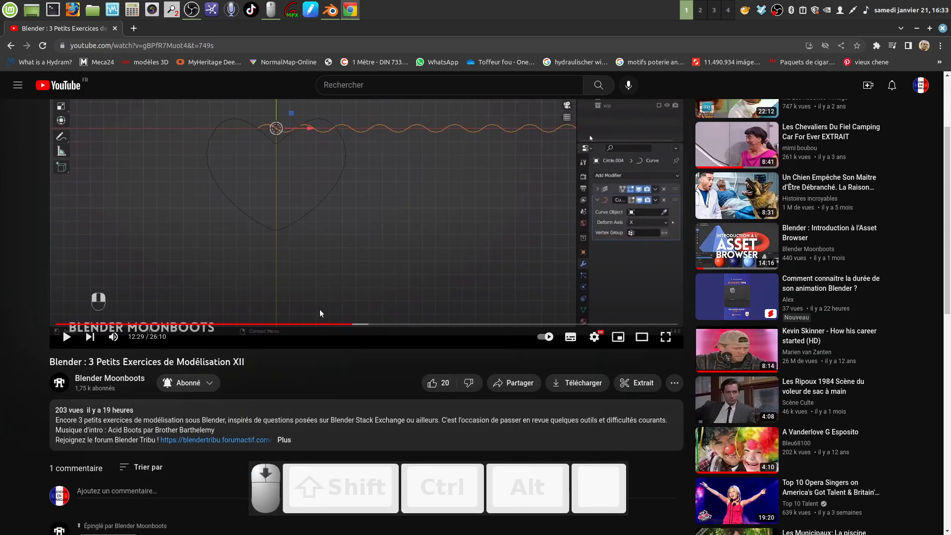
scroll(320, 313, up, 2)
scroll(360, 313, down, 1)
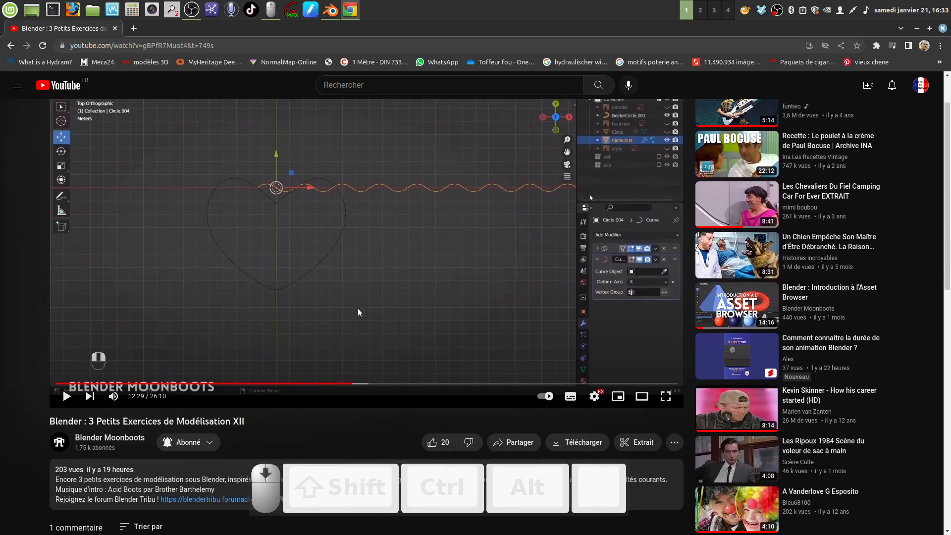
scroll(401, 327, up, 1)
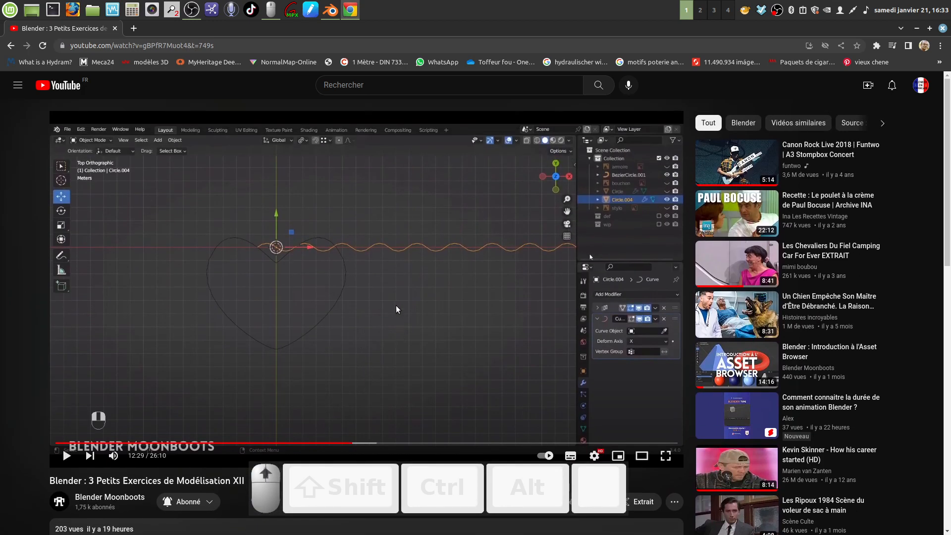
scroll(401, 318, down, 2)
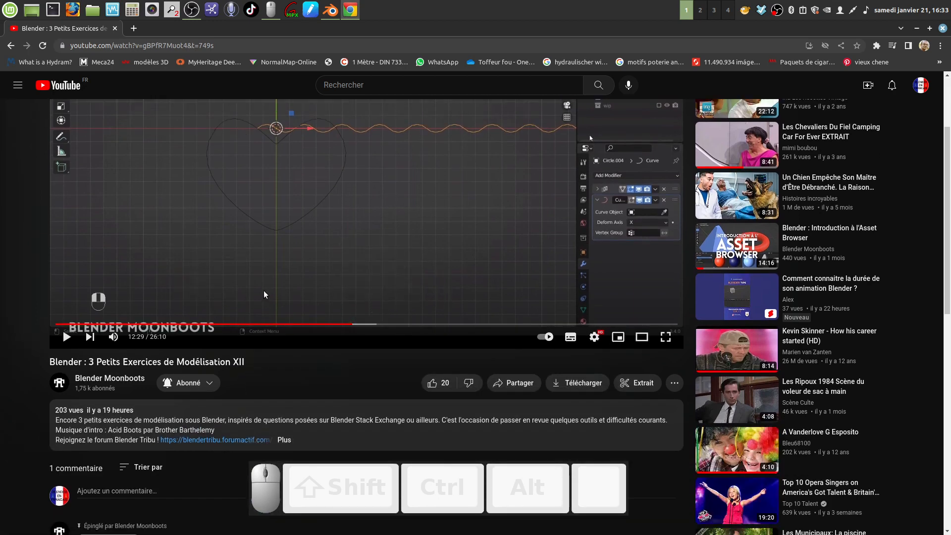
scroll(396, 290, up, 2)
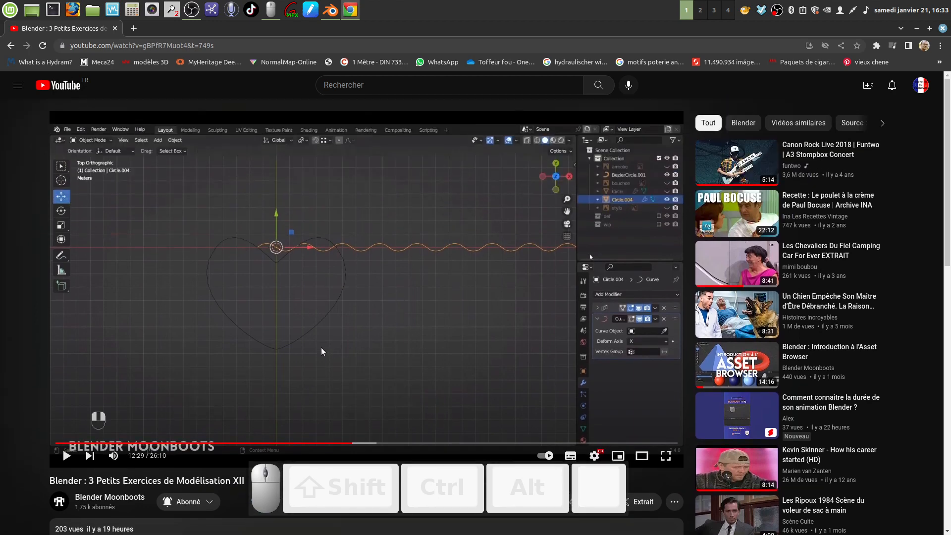
scroll(321, 352, down, 2)
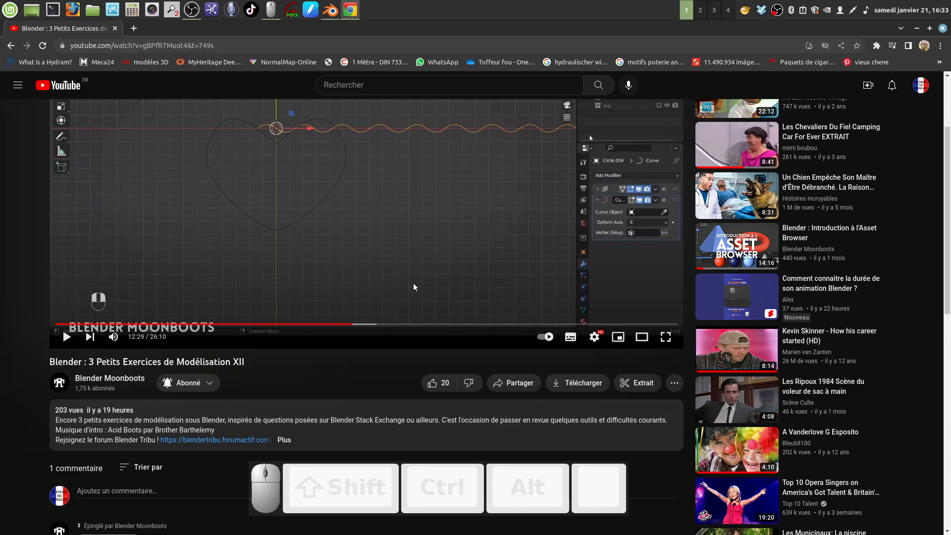
scroll(414, 287, up, 2)
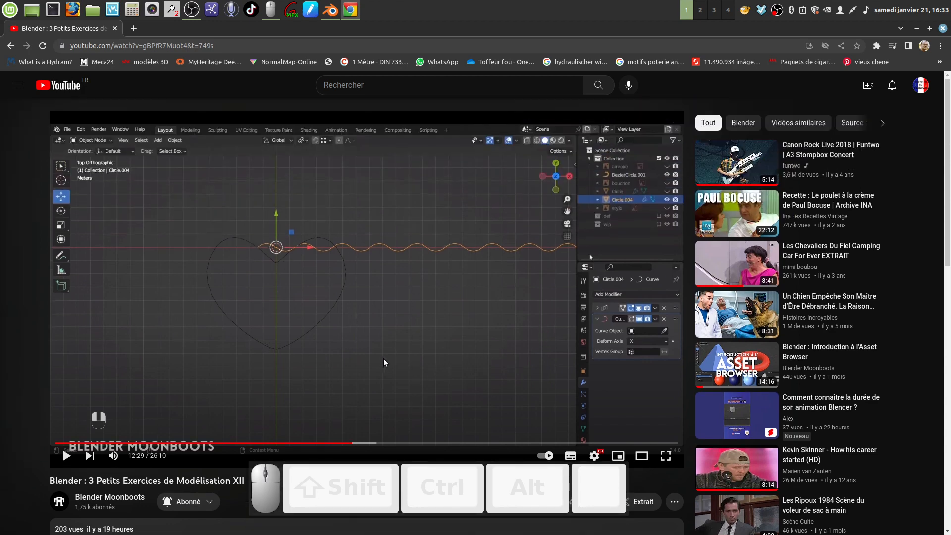
scroll(384, 362, down, 2)
scroll(358, 346, up, 2)
scroll(304, 262, down, 3)
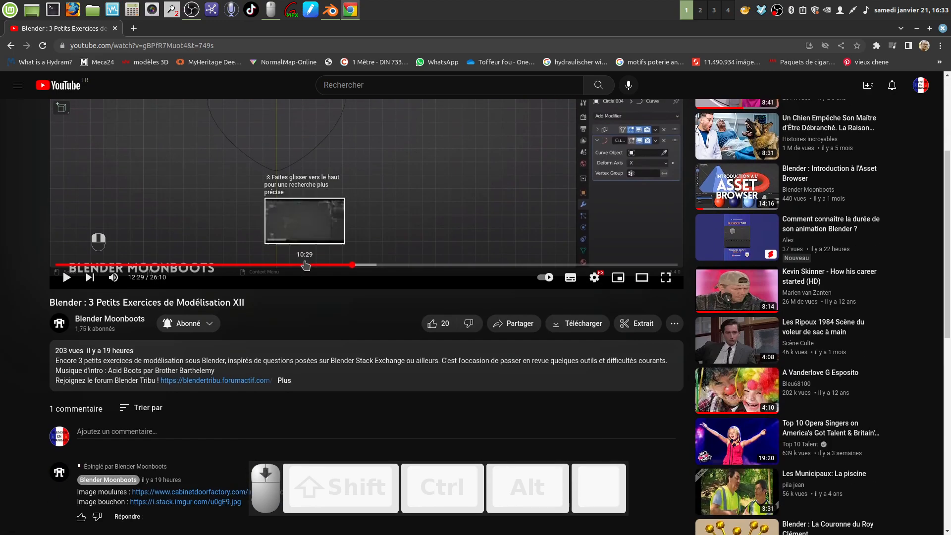
scroll(304, 265, up, 2)
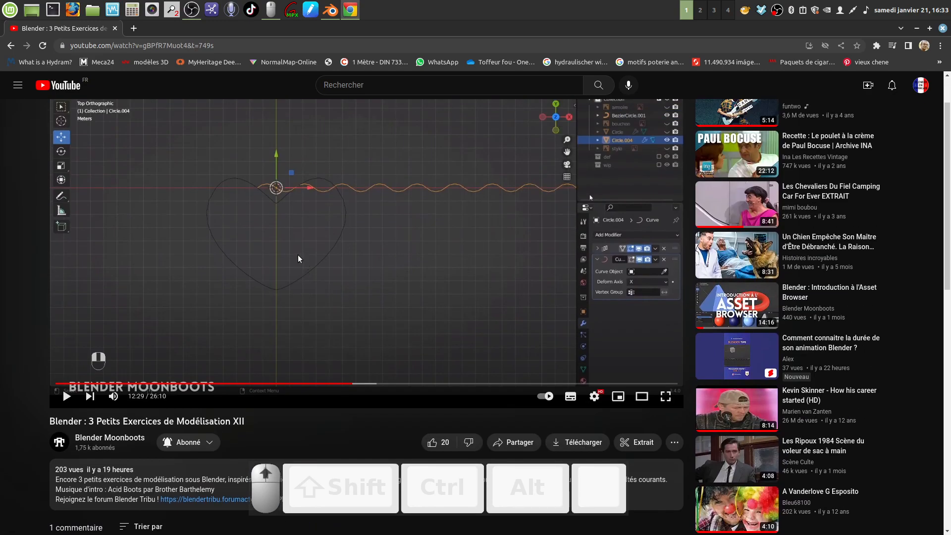
click(330, 10)
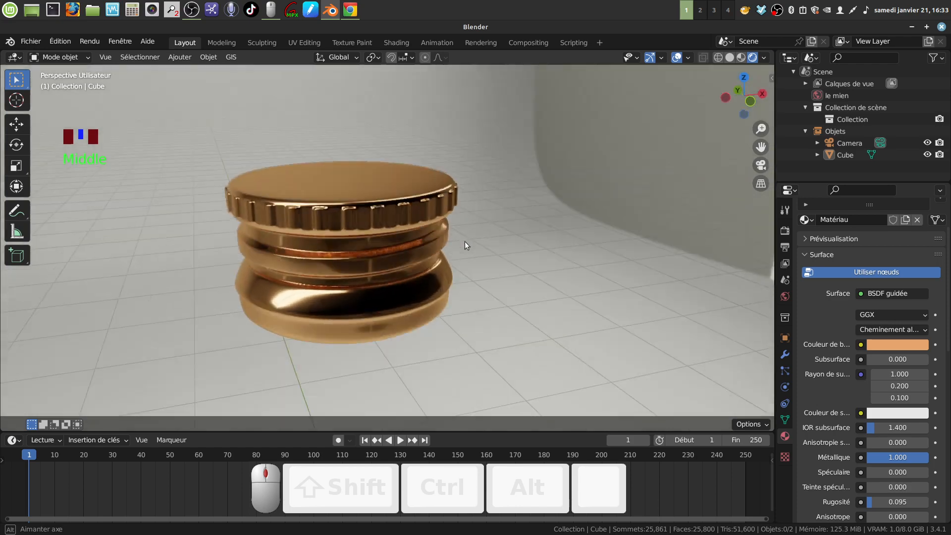